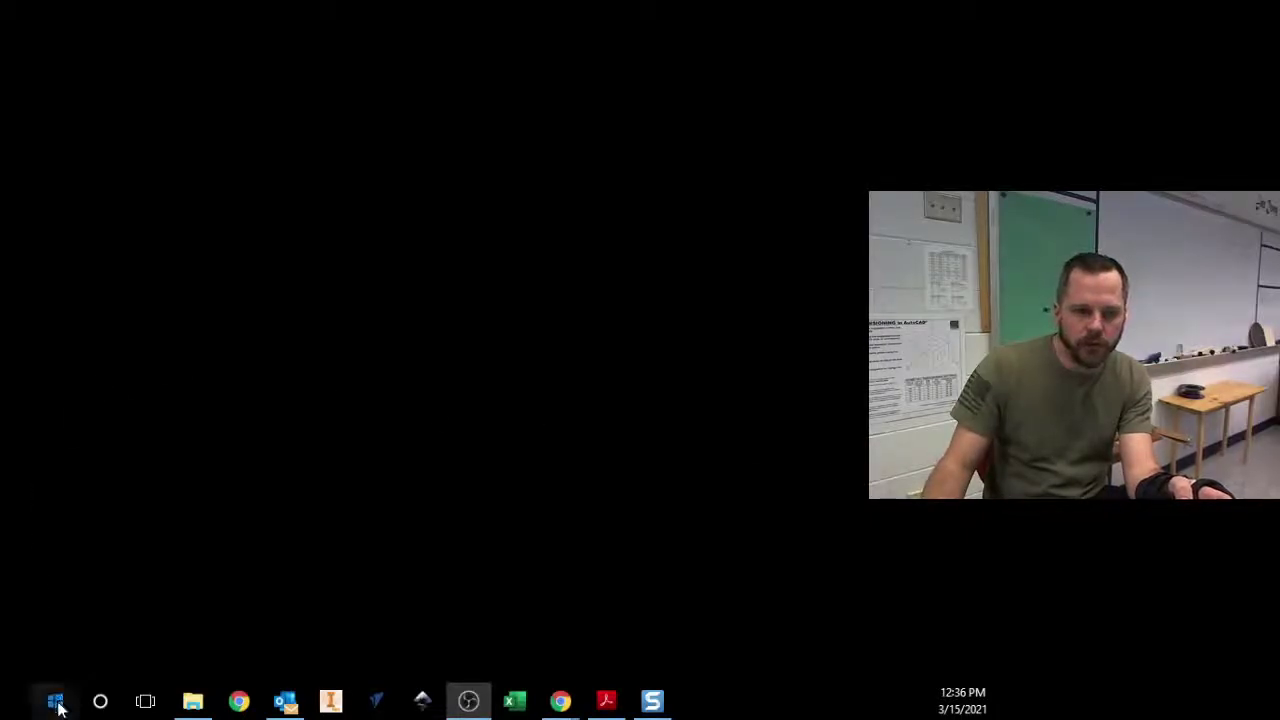
- Launch Bridge Designer 2016 (2nd Edition) from the Start menu's My Applications folder
{"action": "left_click", "coordinate": [55, 702]}
{"action": "scroll", "coordinate": [220, 495], "scroll_direction": "down", "scroll_amount": 8}
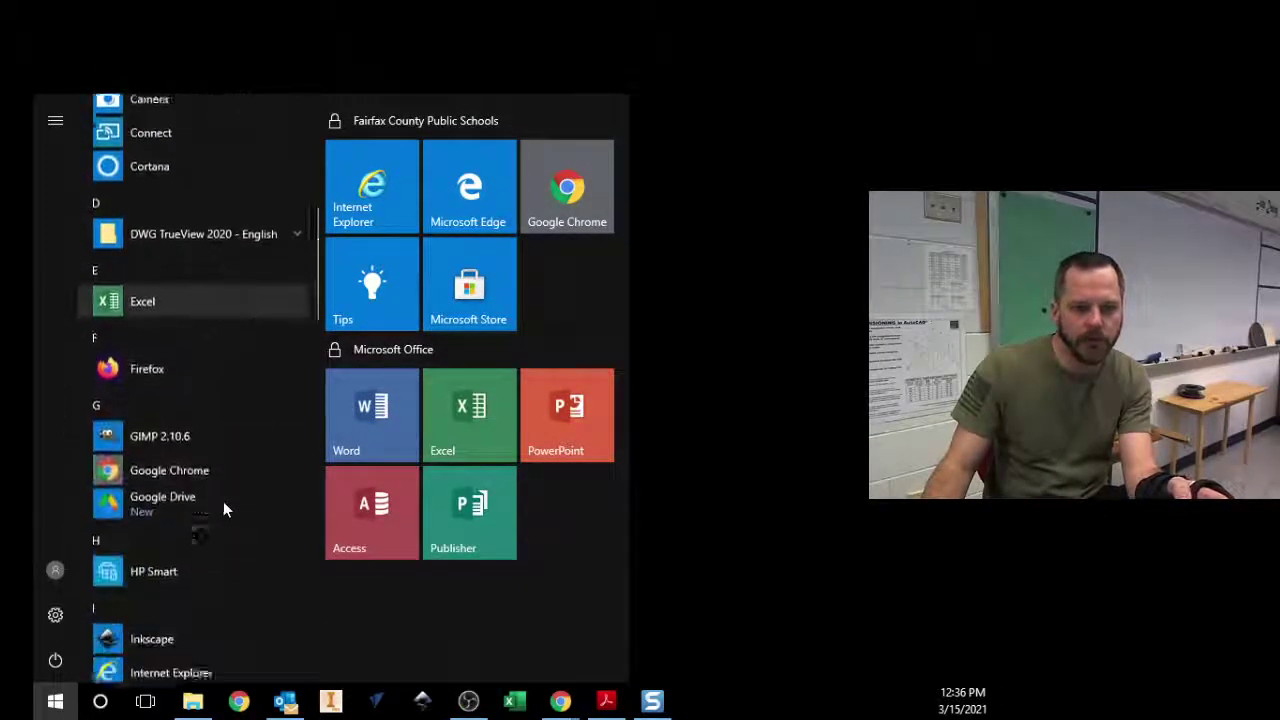
{"action": "scroll", "coordinate": [218, 488], "scroll_direction": "down", "scroll_amount": 5}
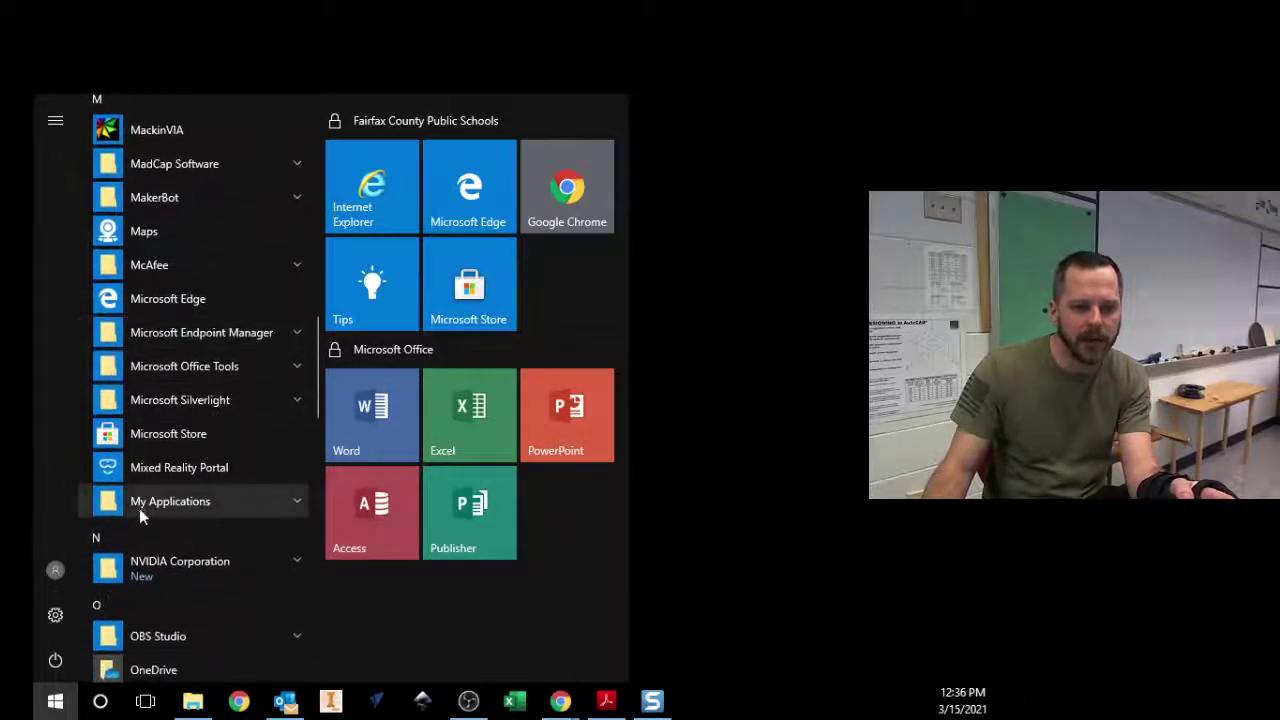
{"action": "left_click", "coordinate": [183, 502]}
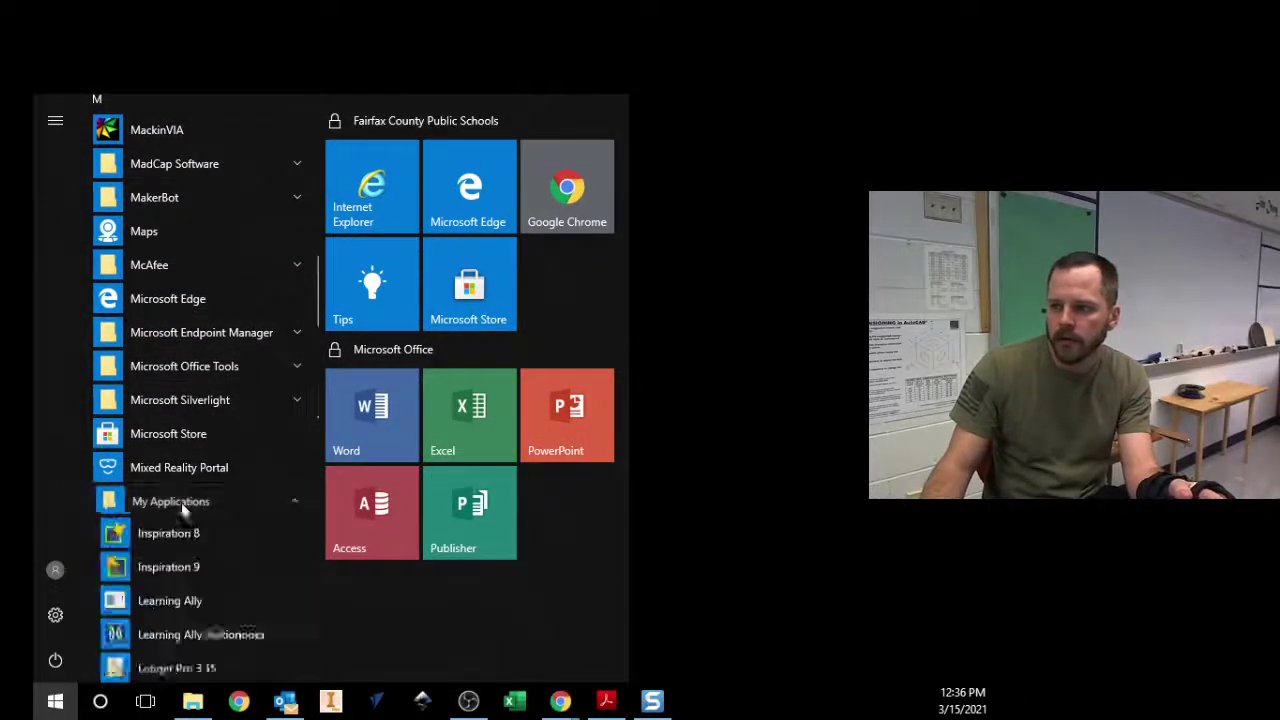
{"action": "scroll", "coordinate": [181, 505], "scroll_direction": "down", "scroll_amount": 3}
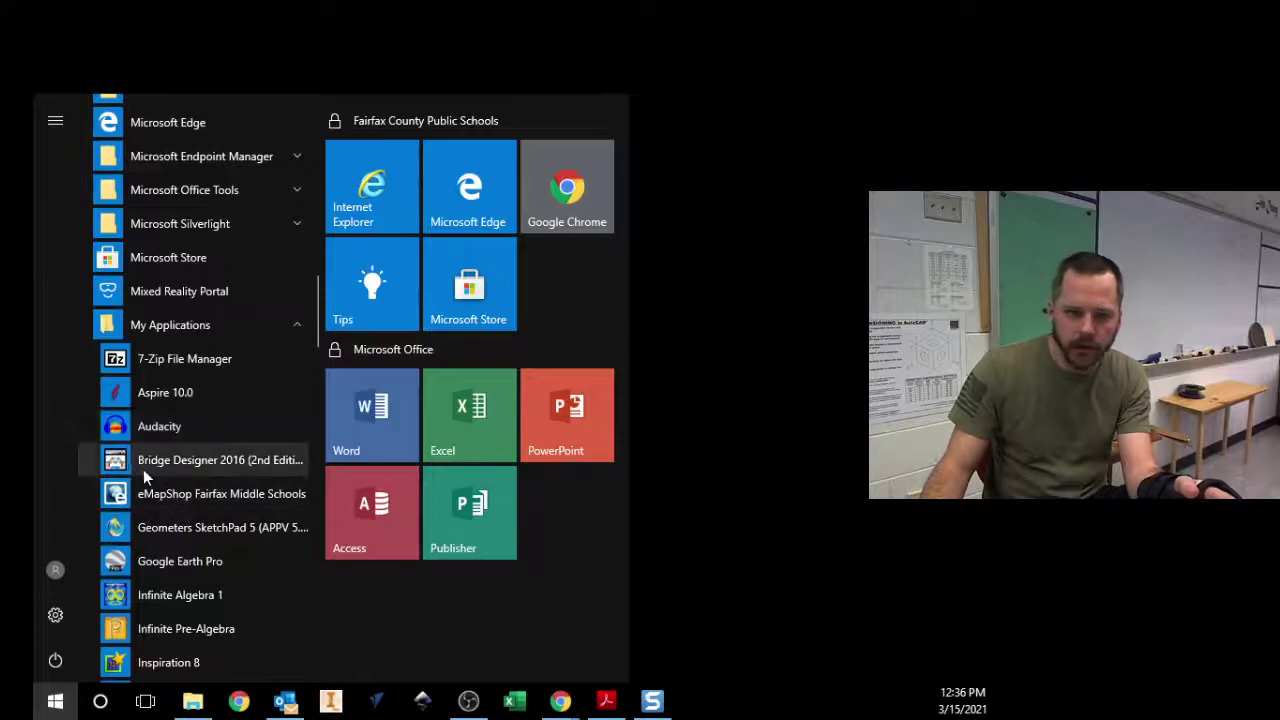
{"action": "left_click", "coordinate": [255, 478]}
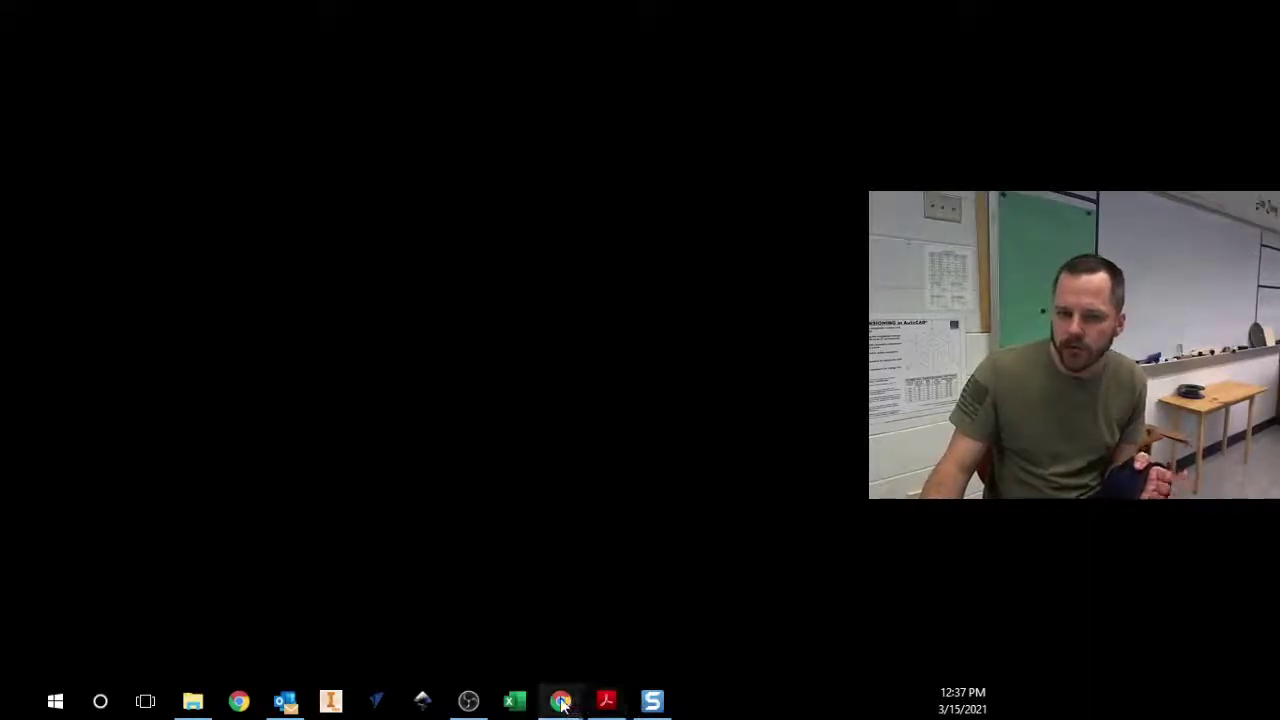
- Switch to the Future Weeks Schoology window and re-expand the 'Look here...' help folder
{"action": "mouse_move", "coordinate": [561, 703]}
{"action": "left_click", "coordinate": [700, 610]}
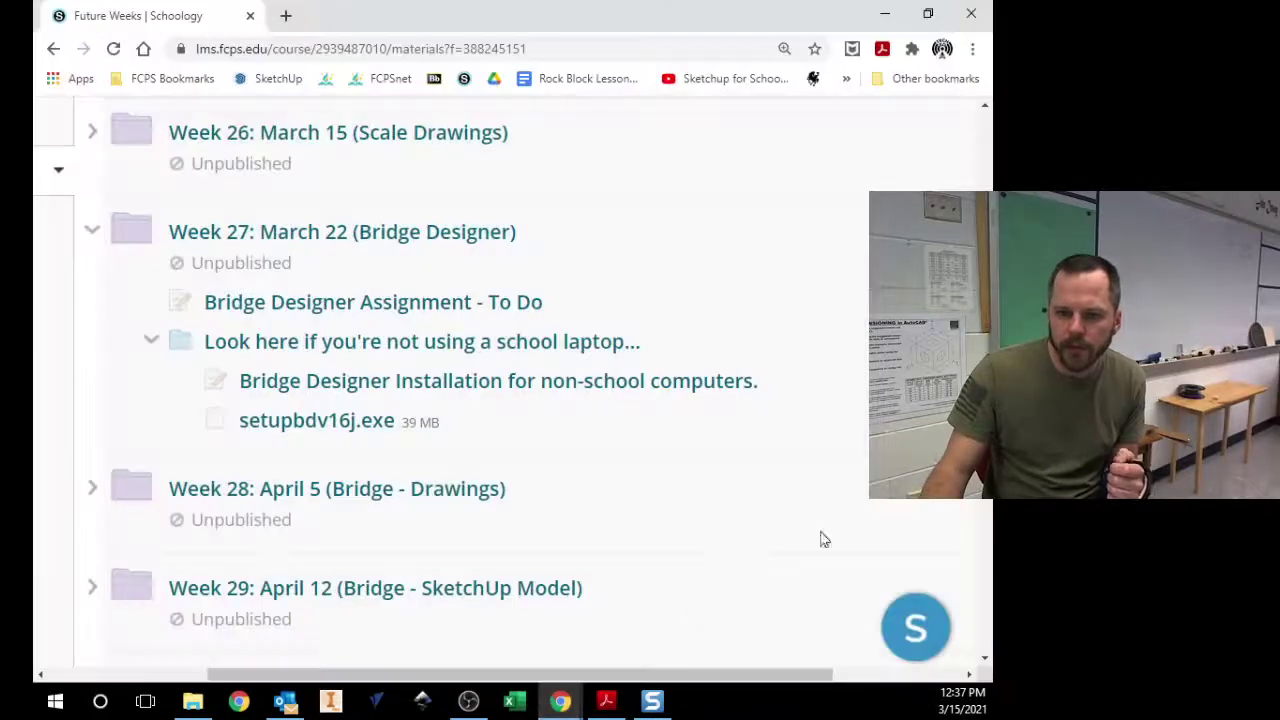
{"action": "scroll", "coordinate": [337, 337], "scroll_direction": "up", "scroll_amount": 1}
{"action": "scroll", "coordinate": [534, 263], "scroll_direction": "down", "scroll_amount": 1}
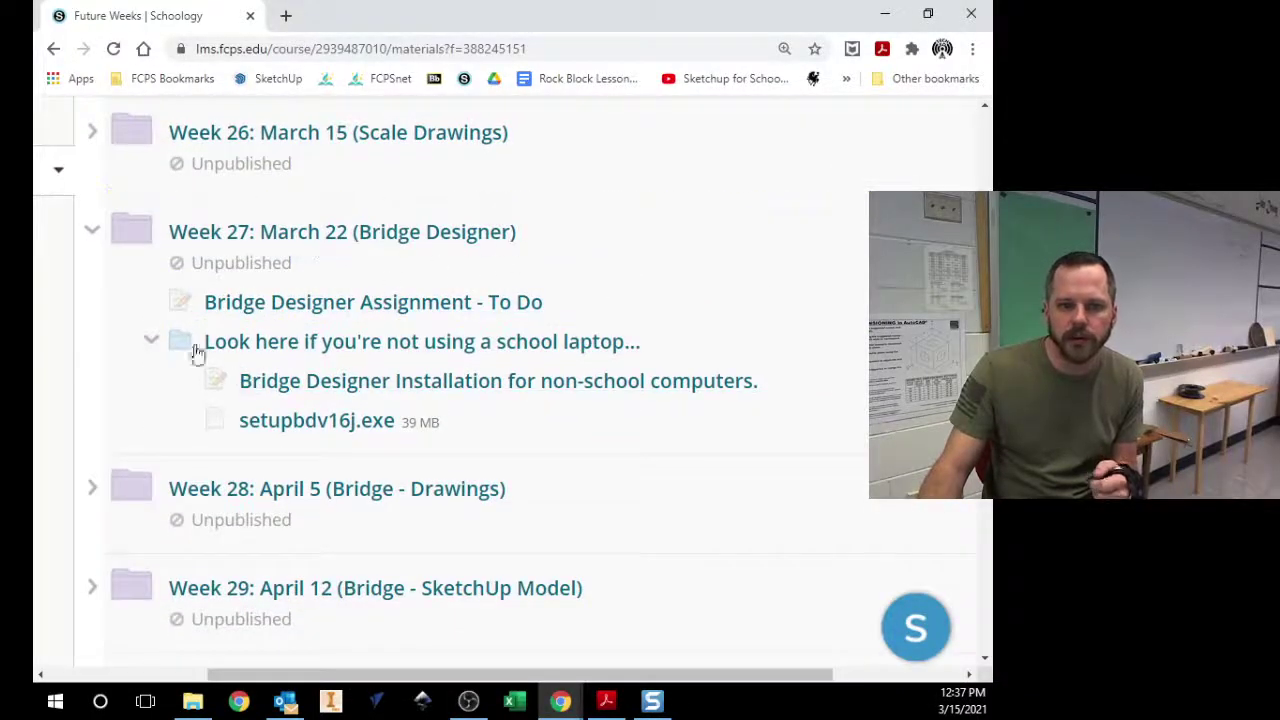
{"action": "left_click", "coordinate": [148, 342]}
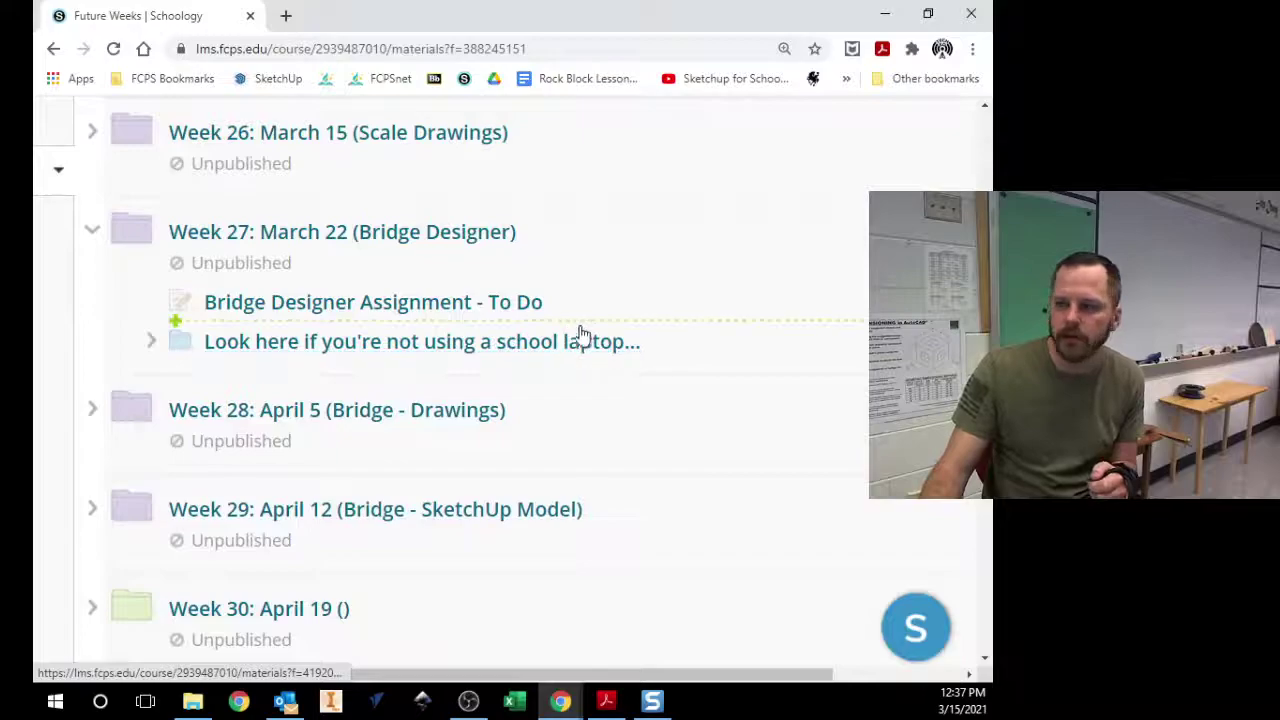
{"action": "left_click", "coordinate": [149, 342]}
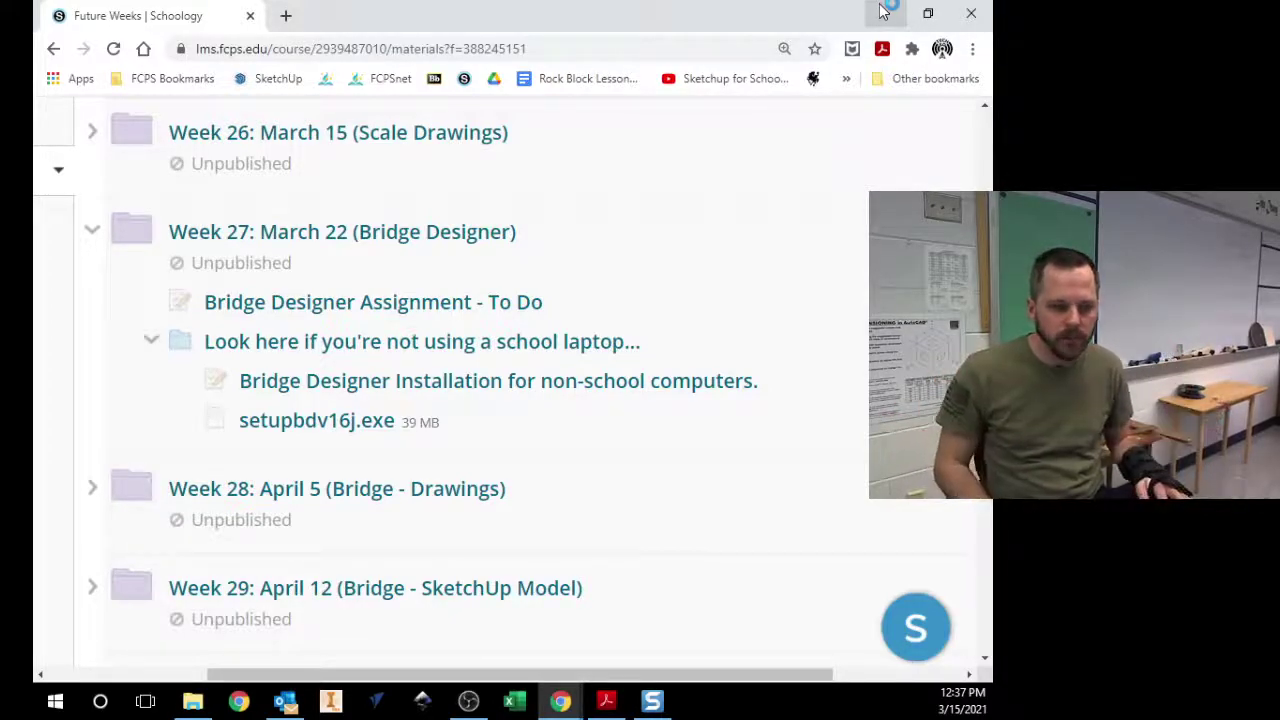
- Minimize Chrome so the Bridge Designer 2016 welcome dialog shows
{"action": "left_click", "coordinate": [883, 11]}
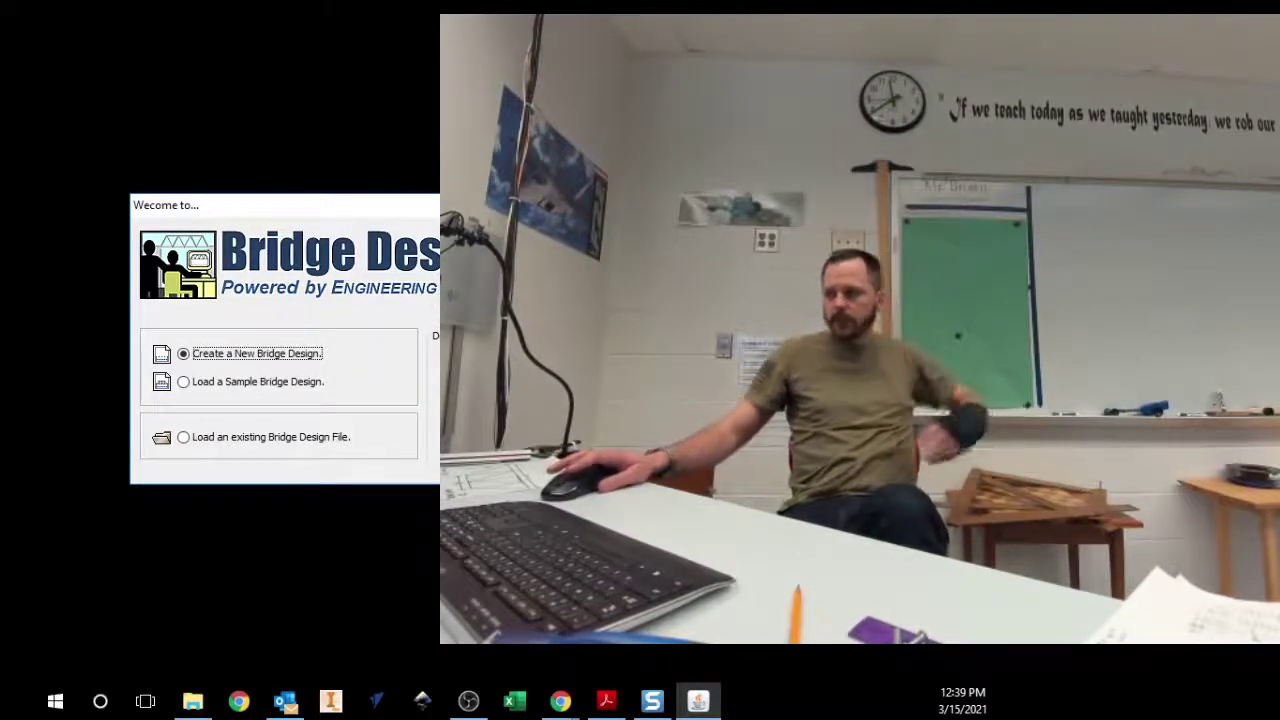
- In the welcome dialog, choose Load a Sample Bridge Design
{"action": "key", "text": "alt+Tab"}
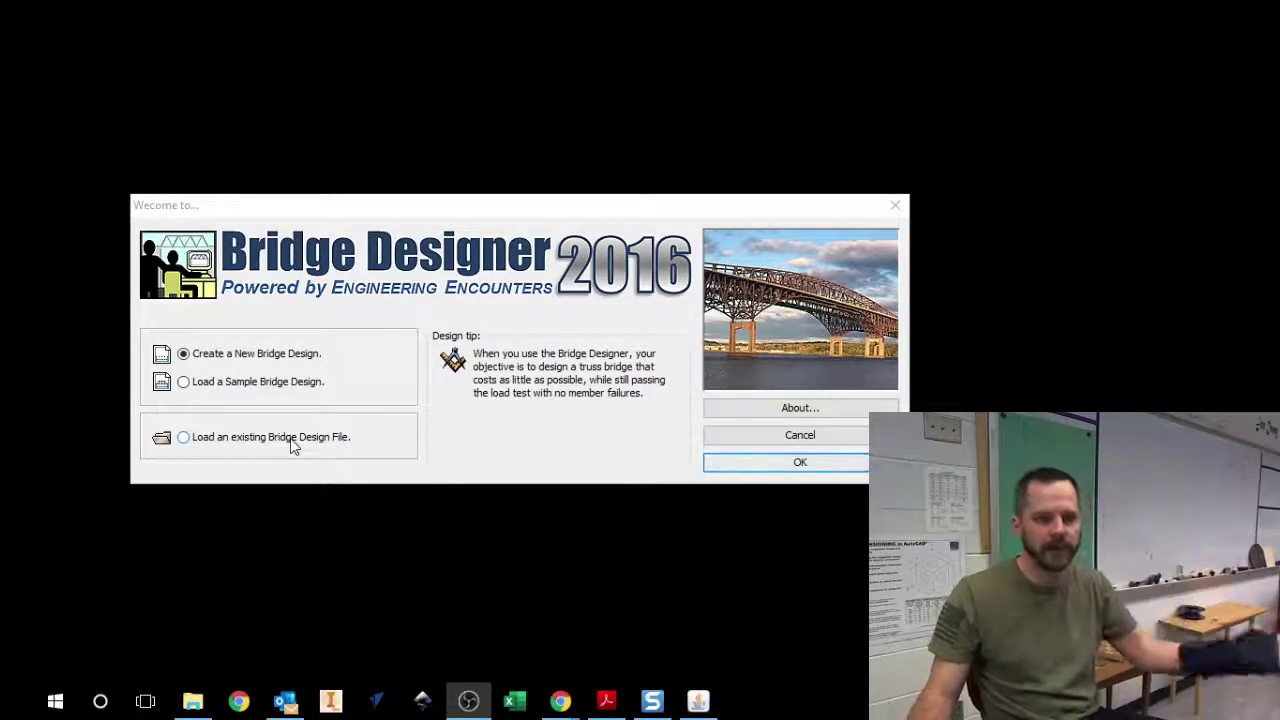
{"action": "left_click", "coordinate": [253, 440]}
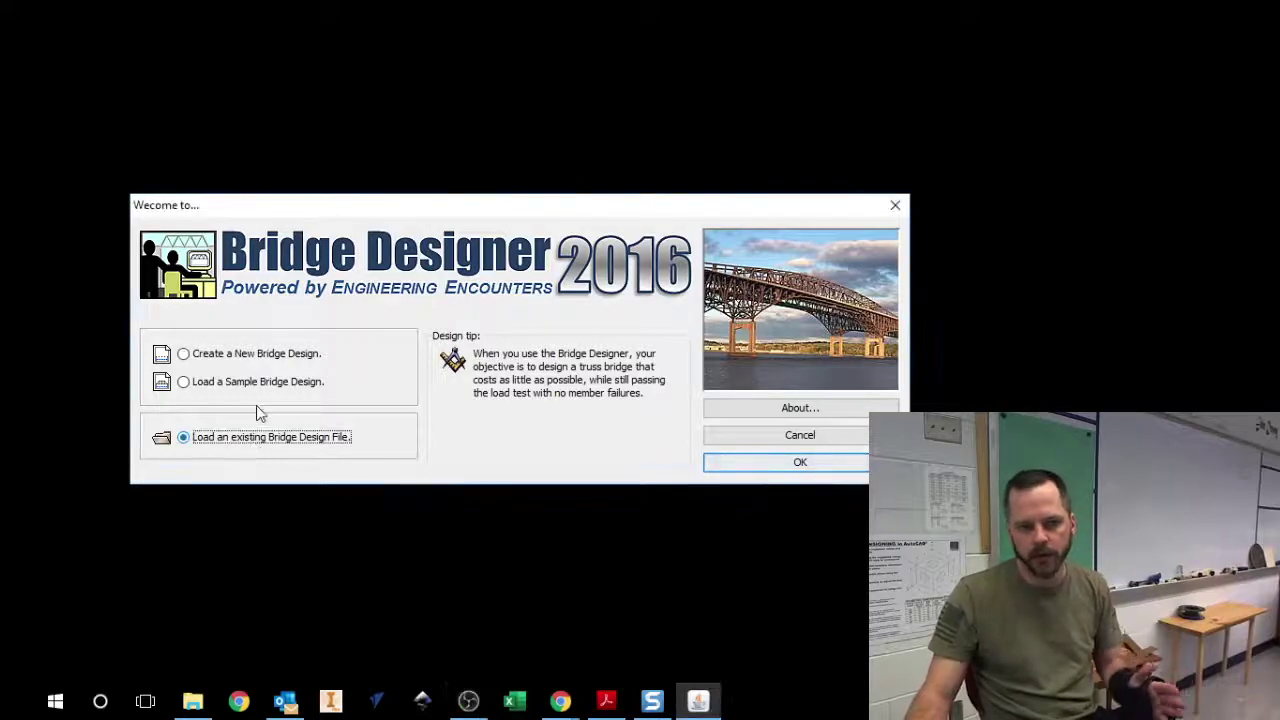
{"action": "left_click", "coordinate": [249, 364]}
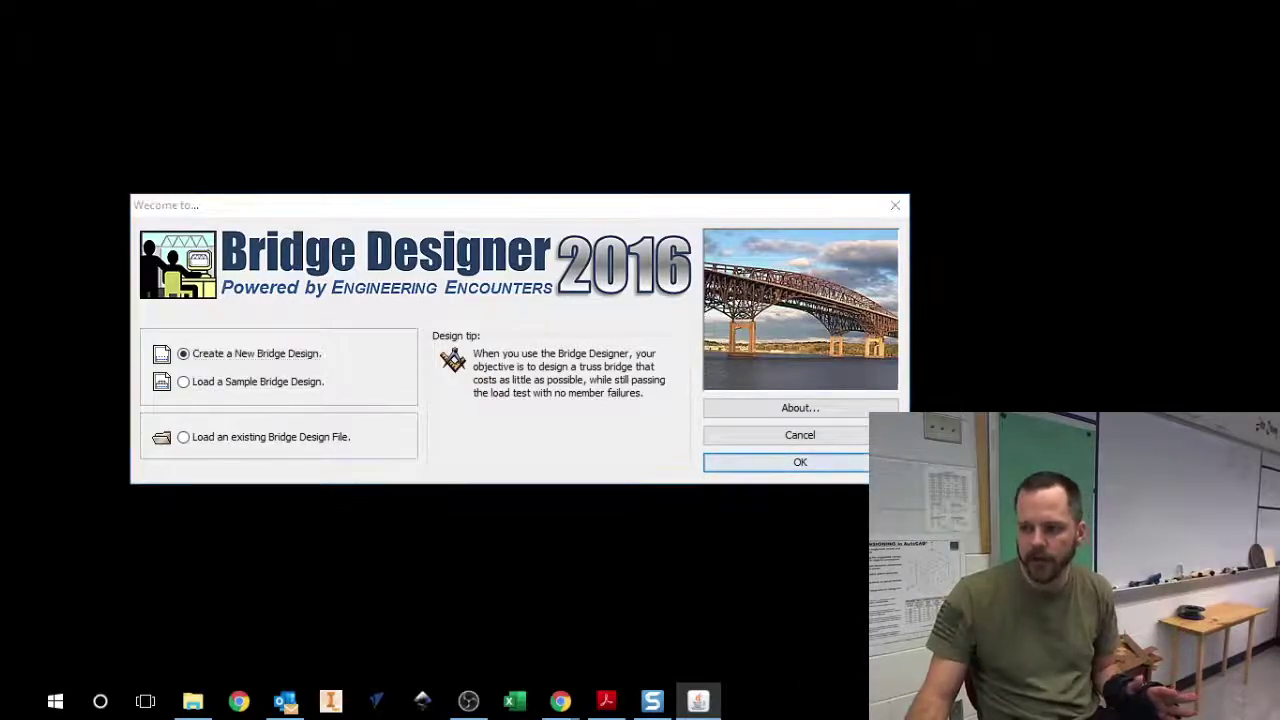
{"action": "left_click", "coordinate": [266, 390]}
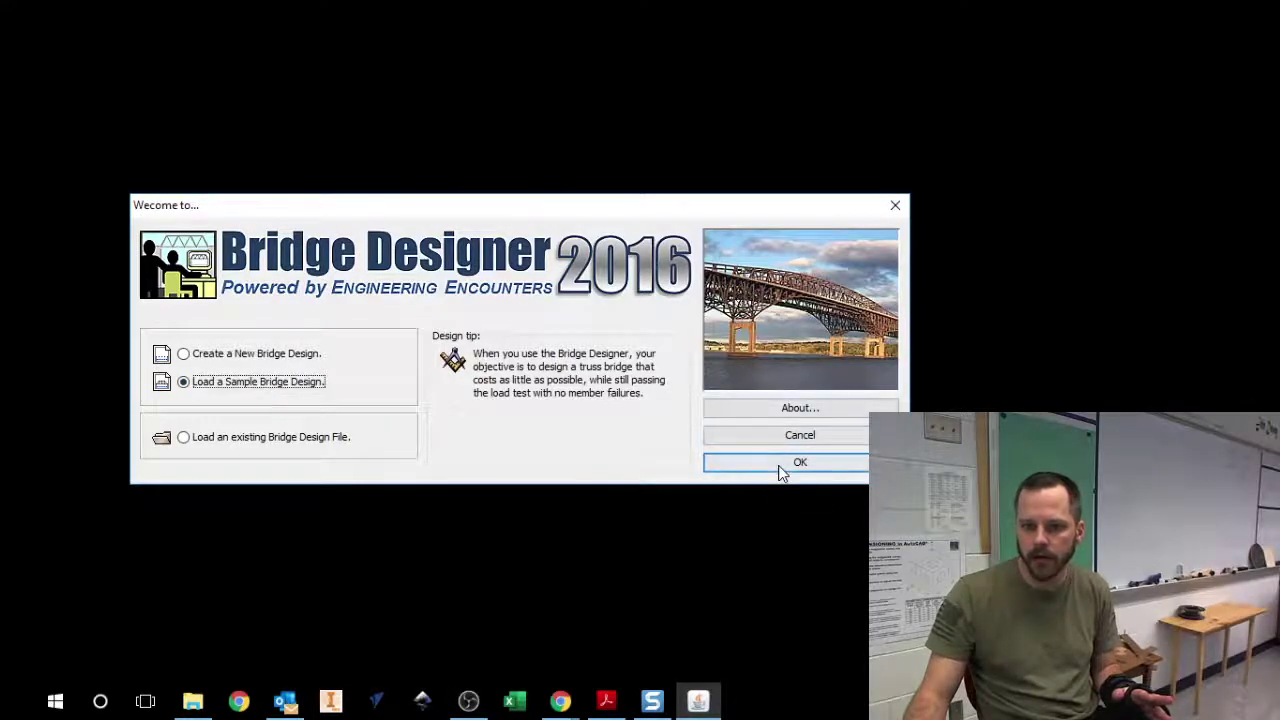
- Confirm the sample option and preview the Suspension, Pratt Deck, Warren Thru and Continuous Arch samples
{"action": "left_click", "coordinate": [812, 464]}
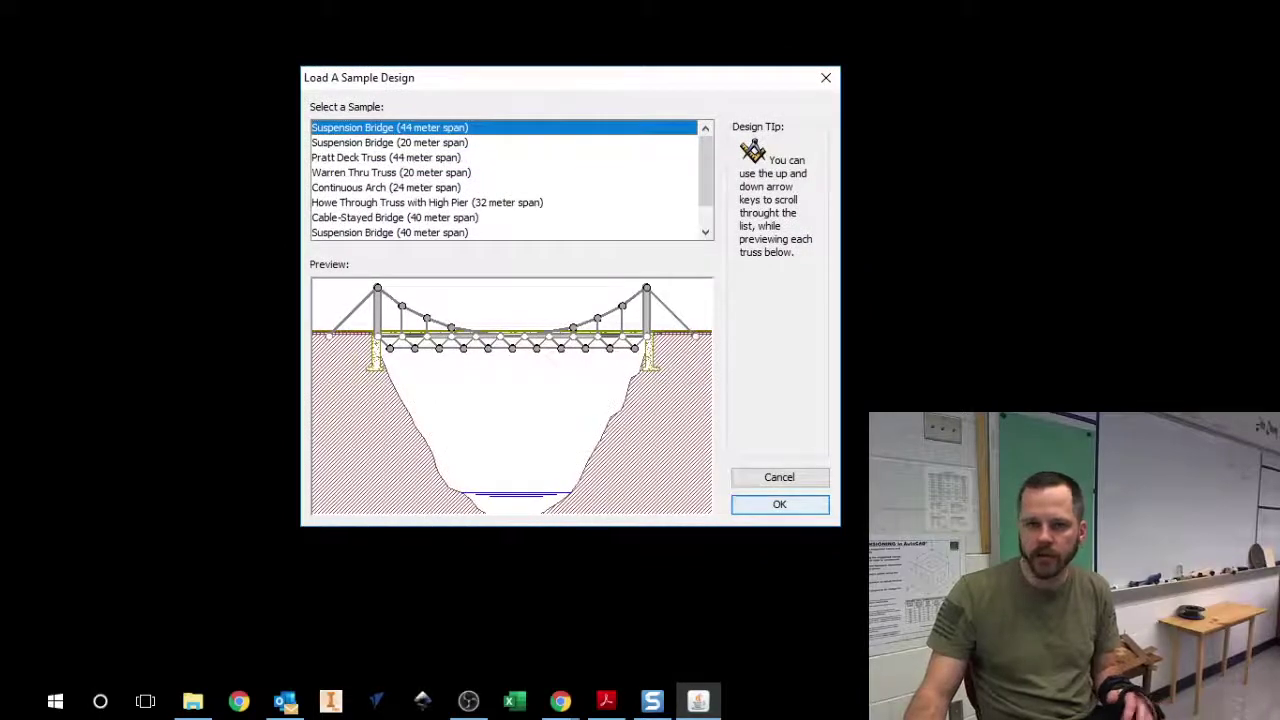
{"action": "left_click_drag", "start_coordinate": [534, 91], "coordinate": [297, 64]}
{"action": "left_click", "coordinate": [468, 700]}
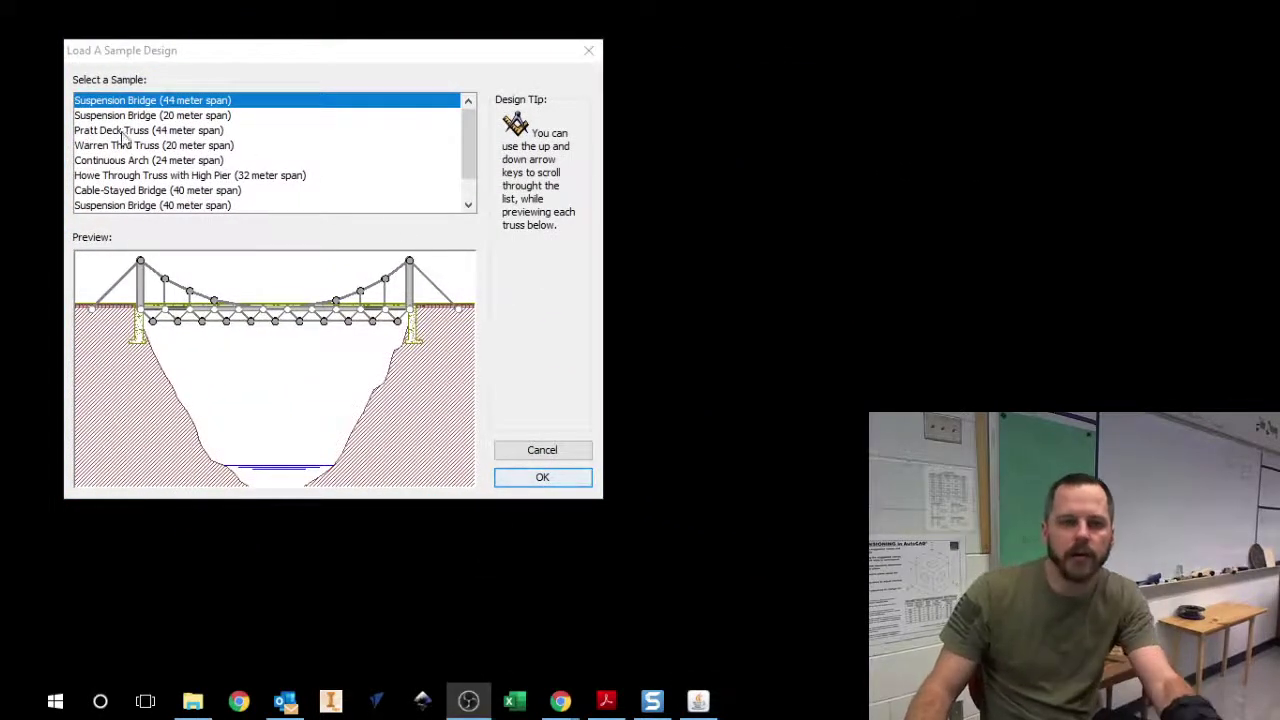
{"action": "left_click", "coordinate": [158, 119]}
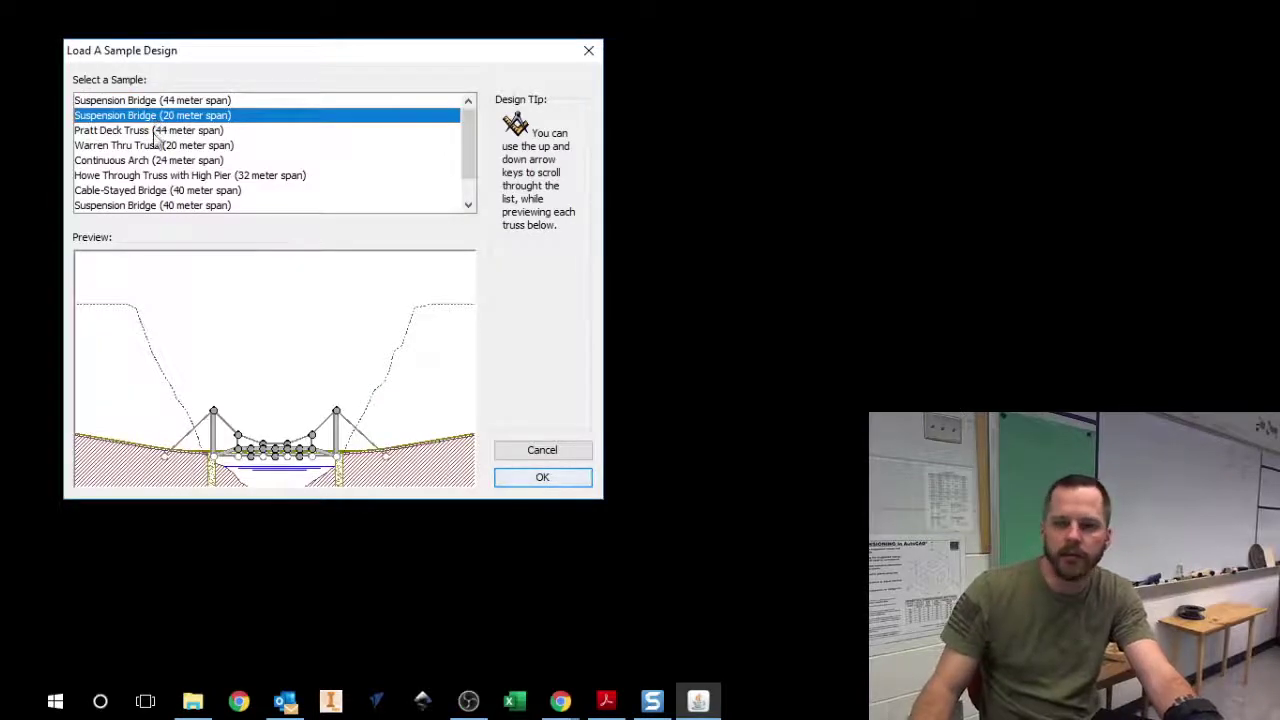
{"action": "left_click", "coordinate": [158, 131]}
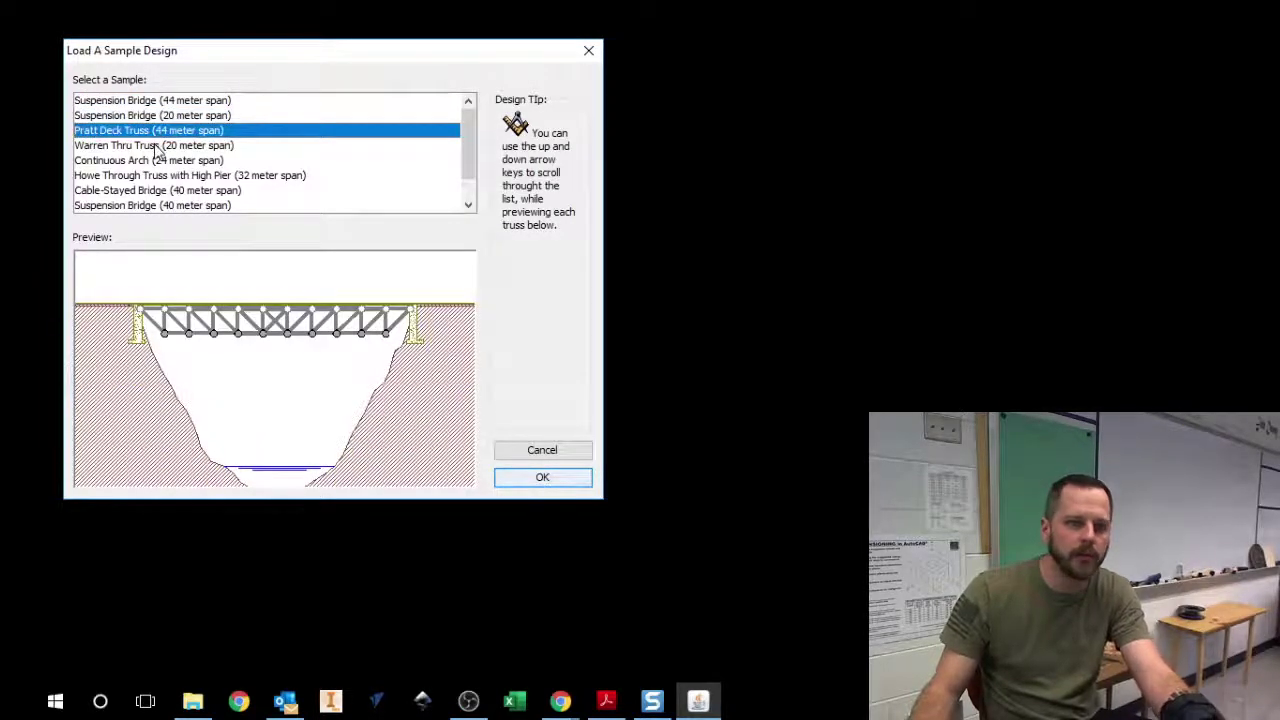
{"action": "left_click", "coordinate": [157, 147]}
{"action": "left_click", "coordinate": [158, 161]}
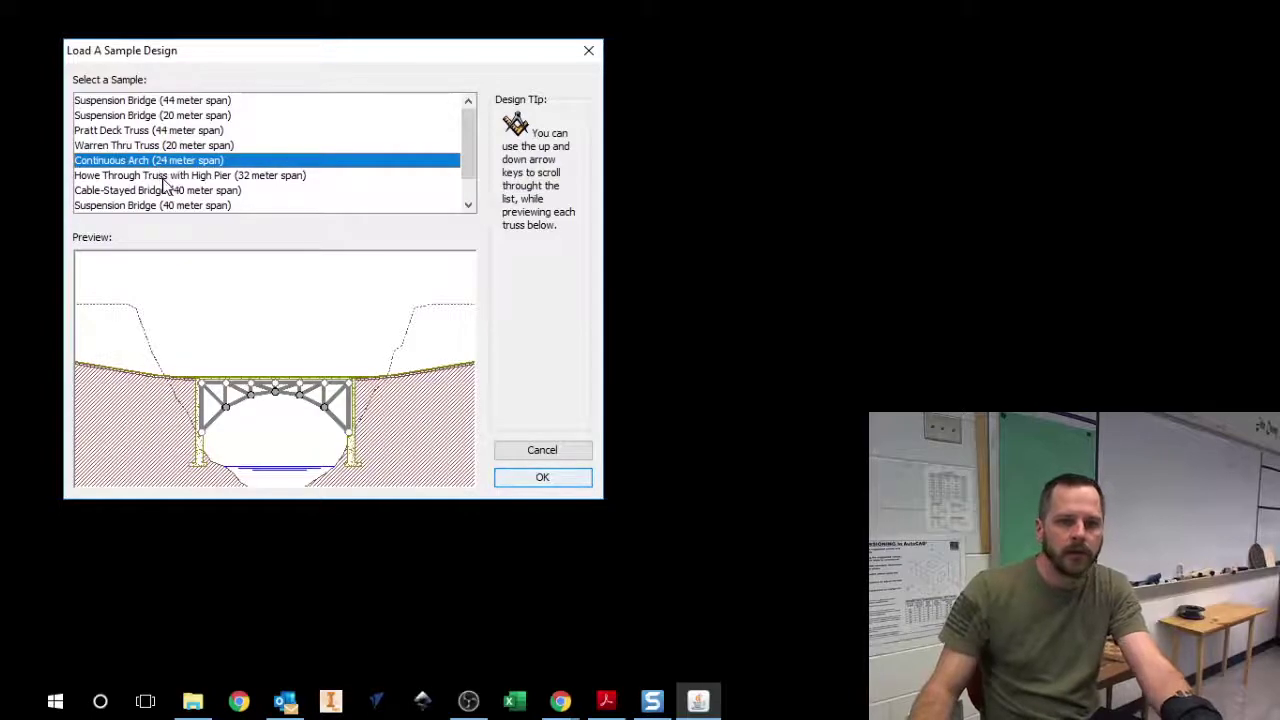
{"action": "left_click", "coordinate": [101, 102]}
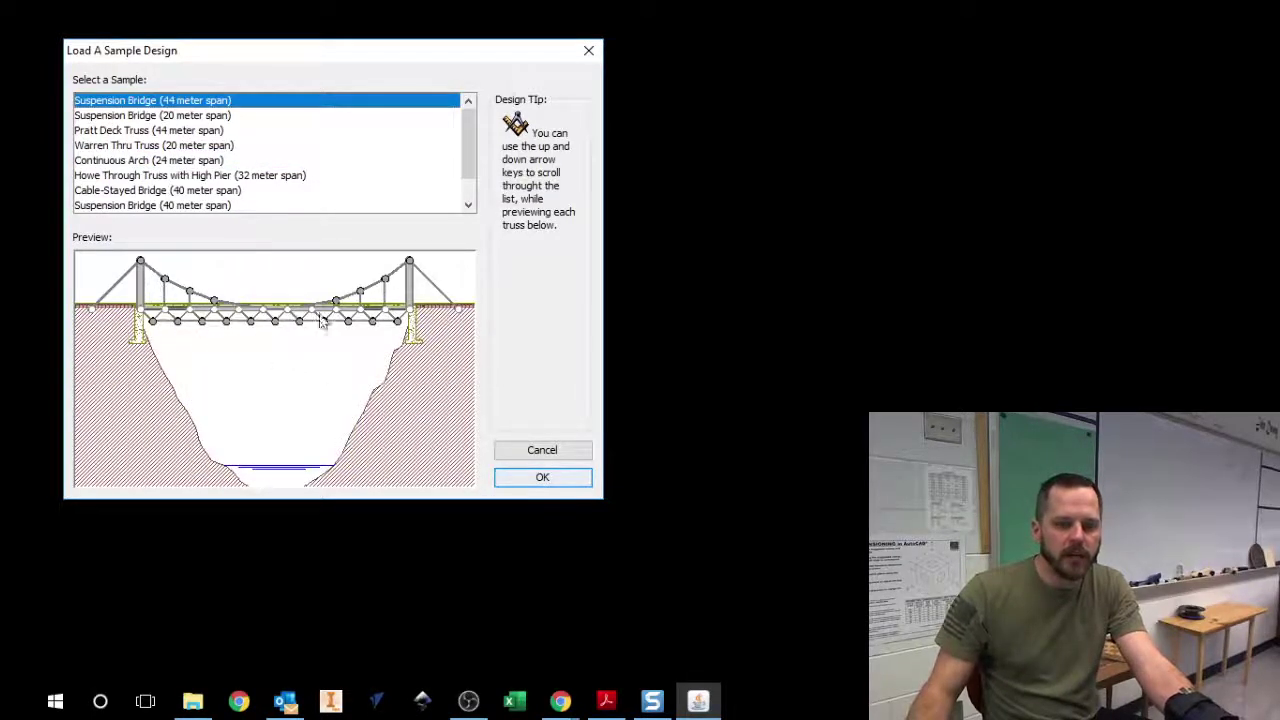
{"action": "left_click", "coordinate": [169, 118]}
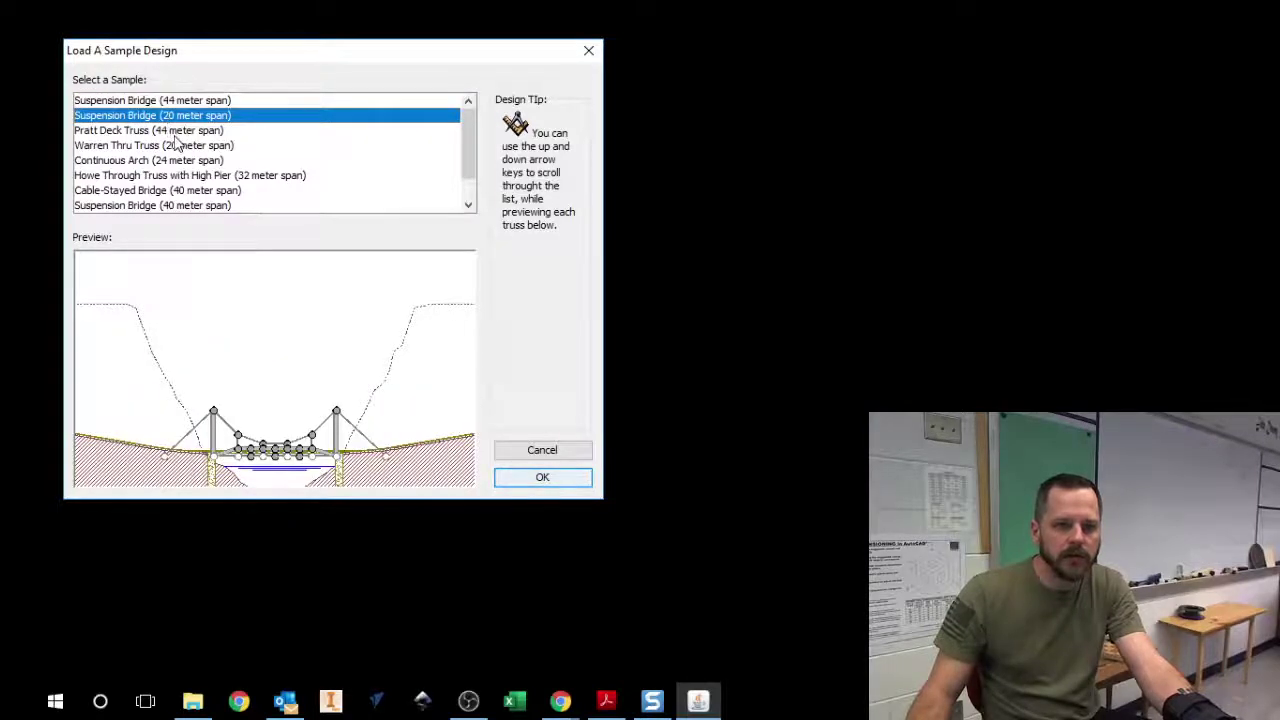
- Preview the remaining samples and load the Cable-Stayed Bridge (40 meter span) design
{"action": "key", "text": "Down"}
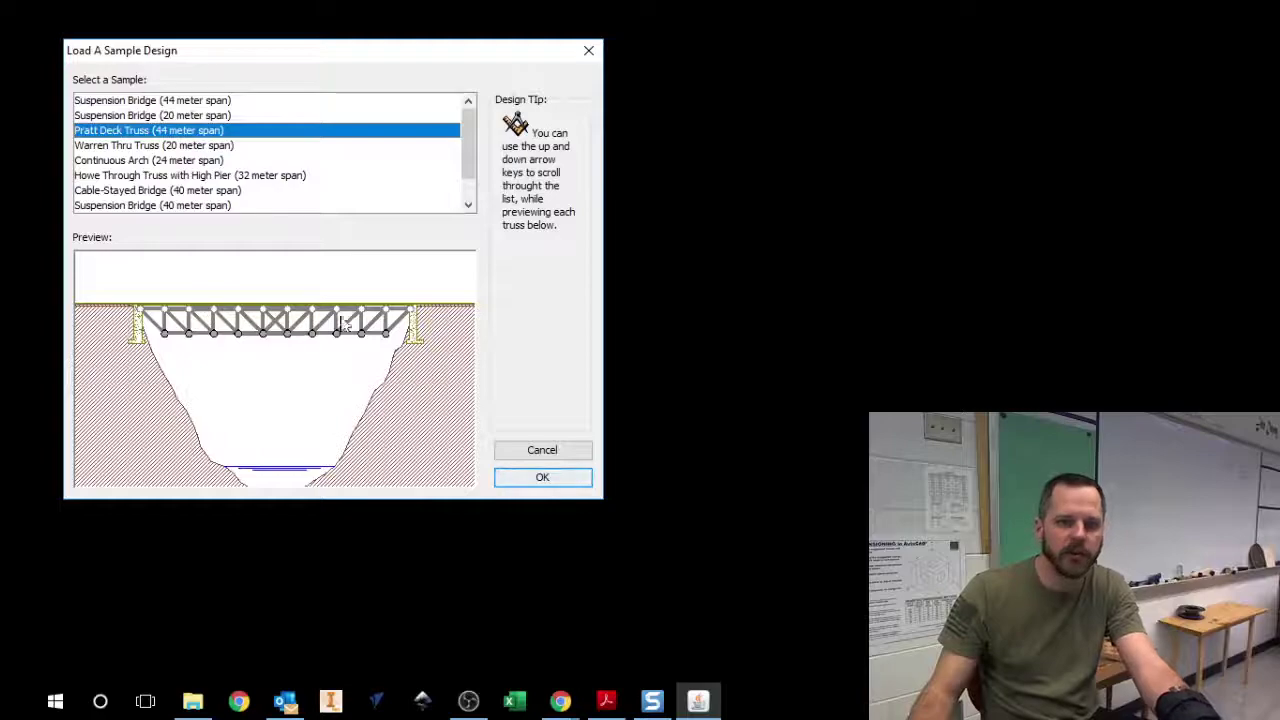
{"action": "left_click", "coordinate": [186, 145]}
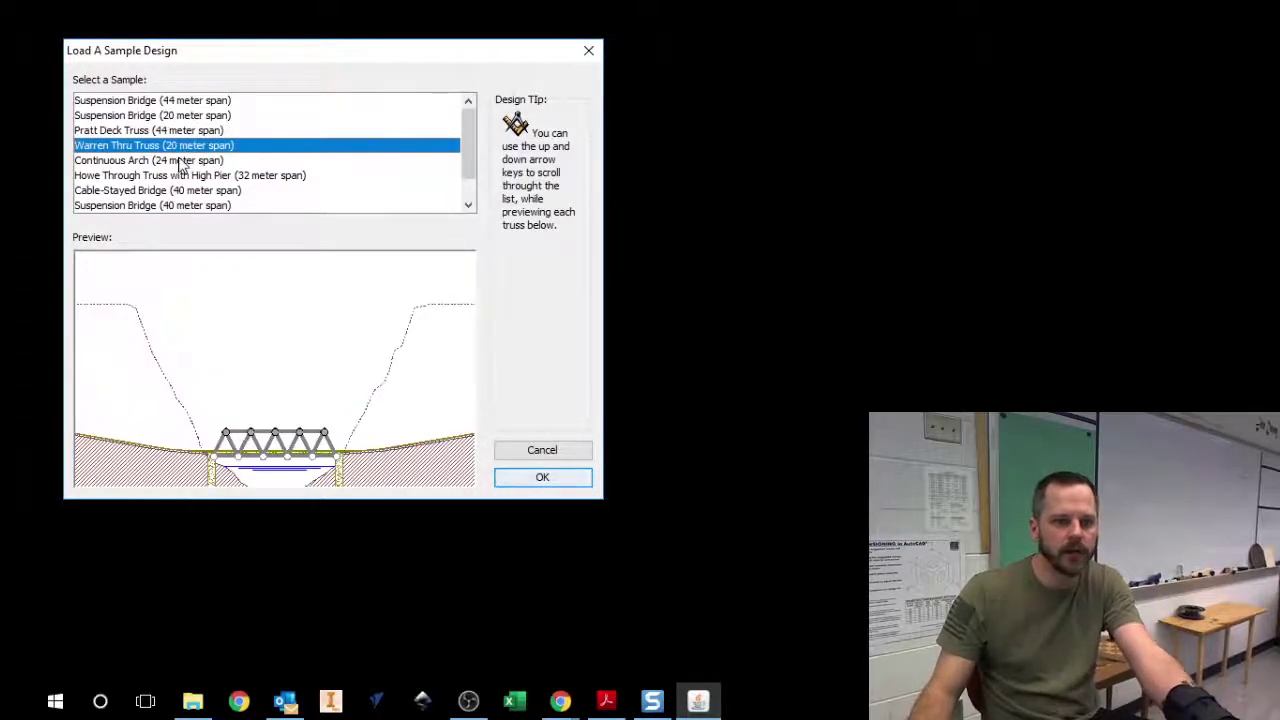
{"action": "left_click", "coordinate": [180, 162]}
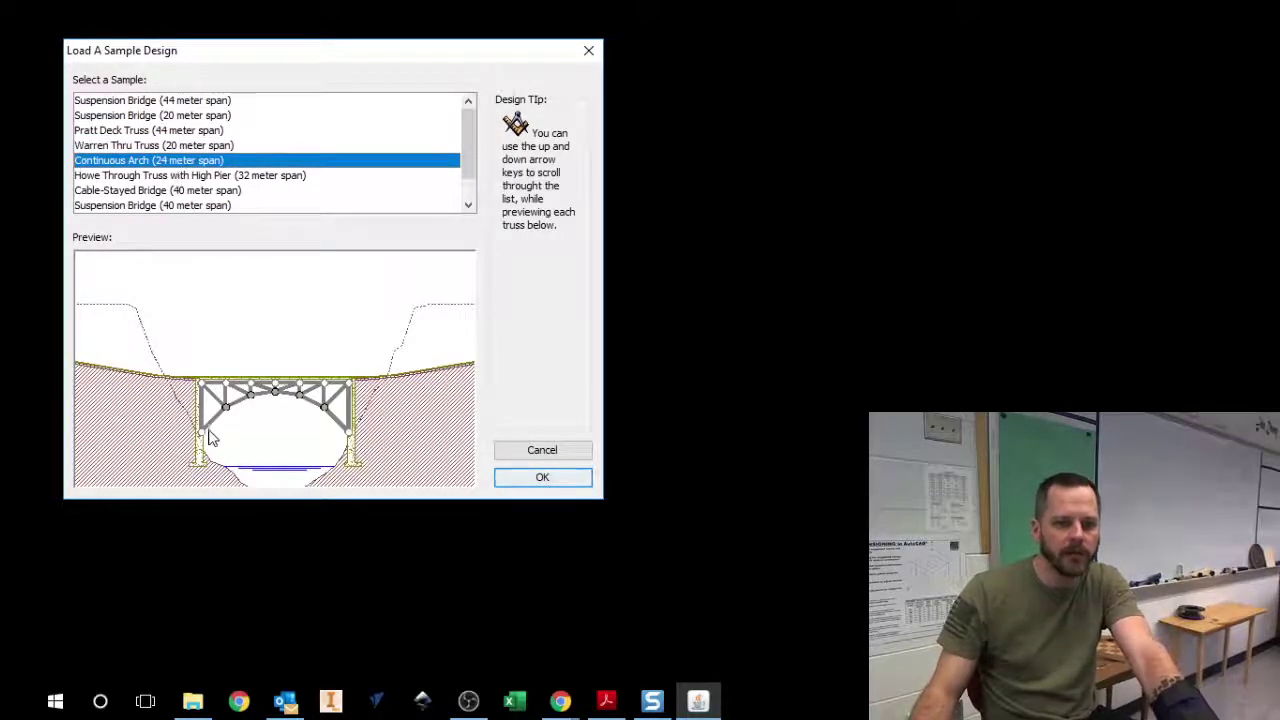
{"action": "key", "text": "Down"}
{"action": "key", "text": "Down"}
{"action": "key", "text": "Down"}
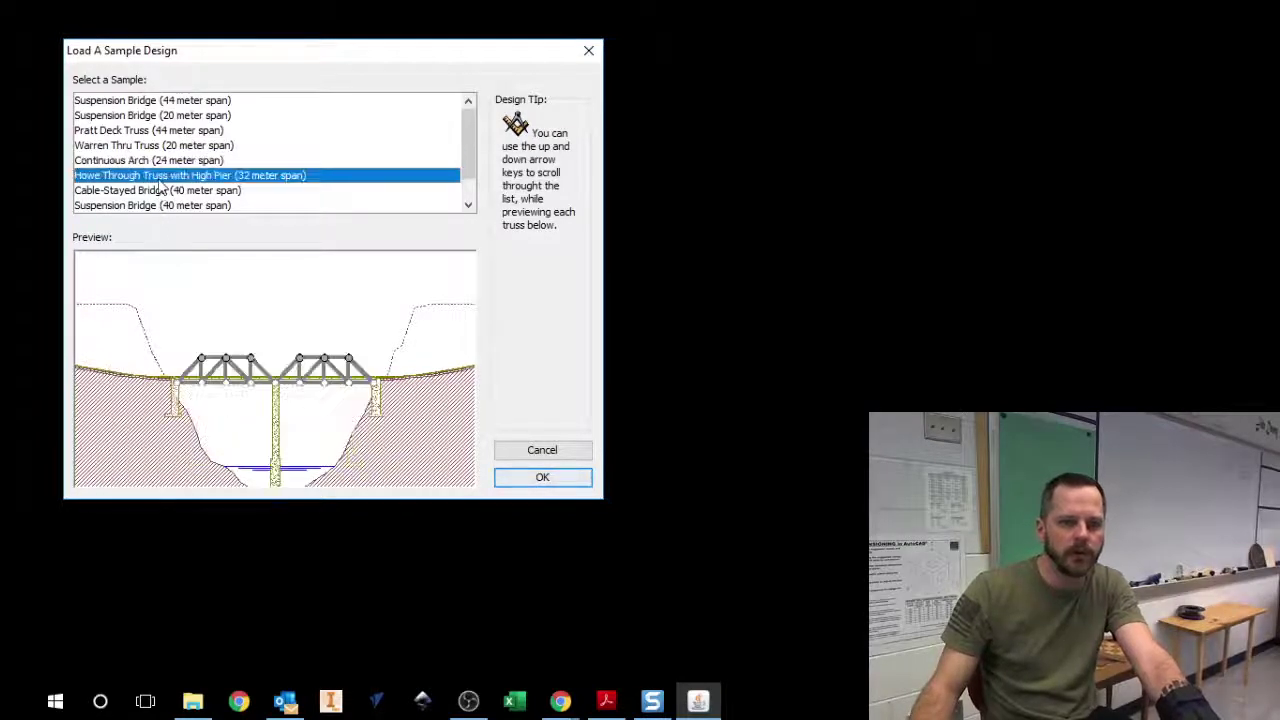
{"action": "scroll", "coordinate": [157, 213], "scroll_direction": "down", "scroll_amount": 1}
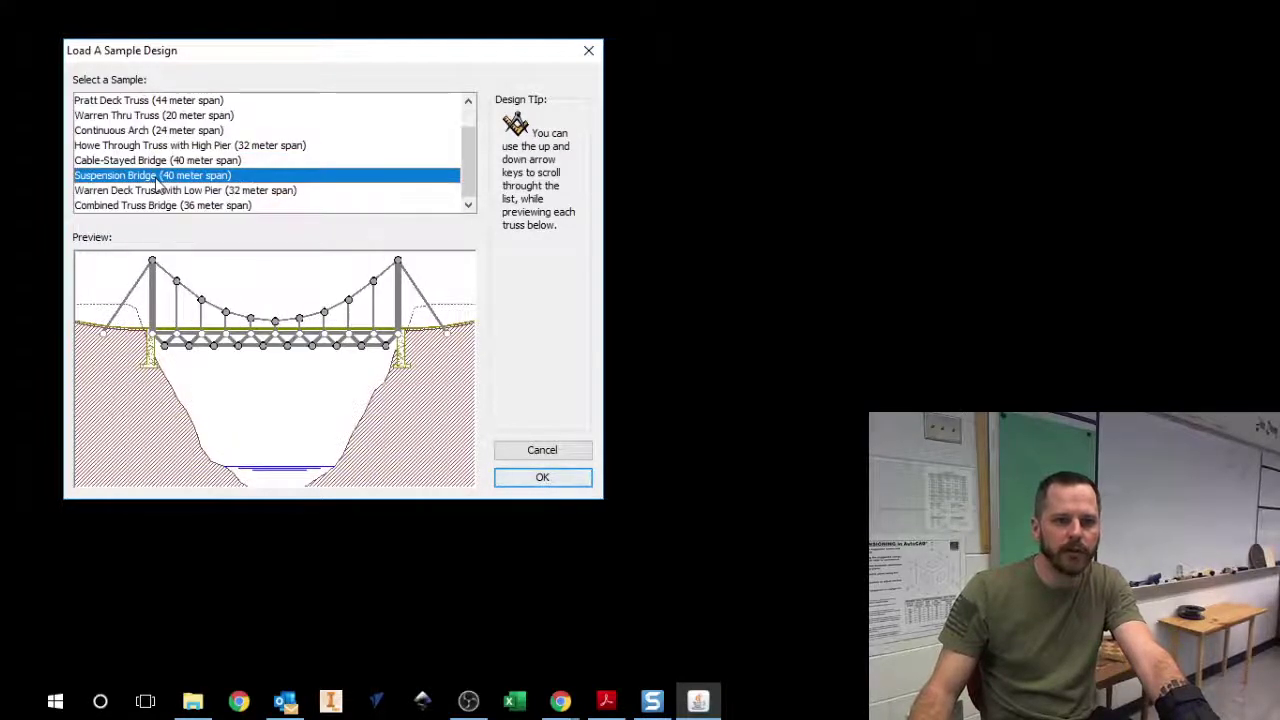
{"action": "left_click", "coordinate": [160, 190]}
{"action": "left_click", "coordinate": [152, 207]}
{"action": "left_click", "coordinate": [172, 162]}
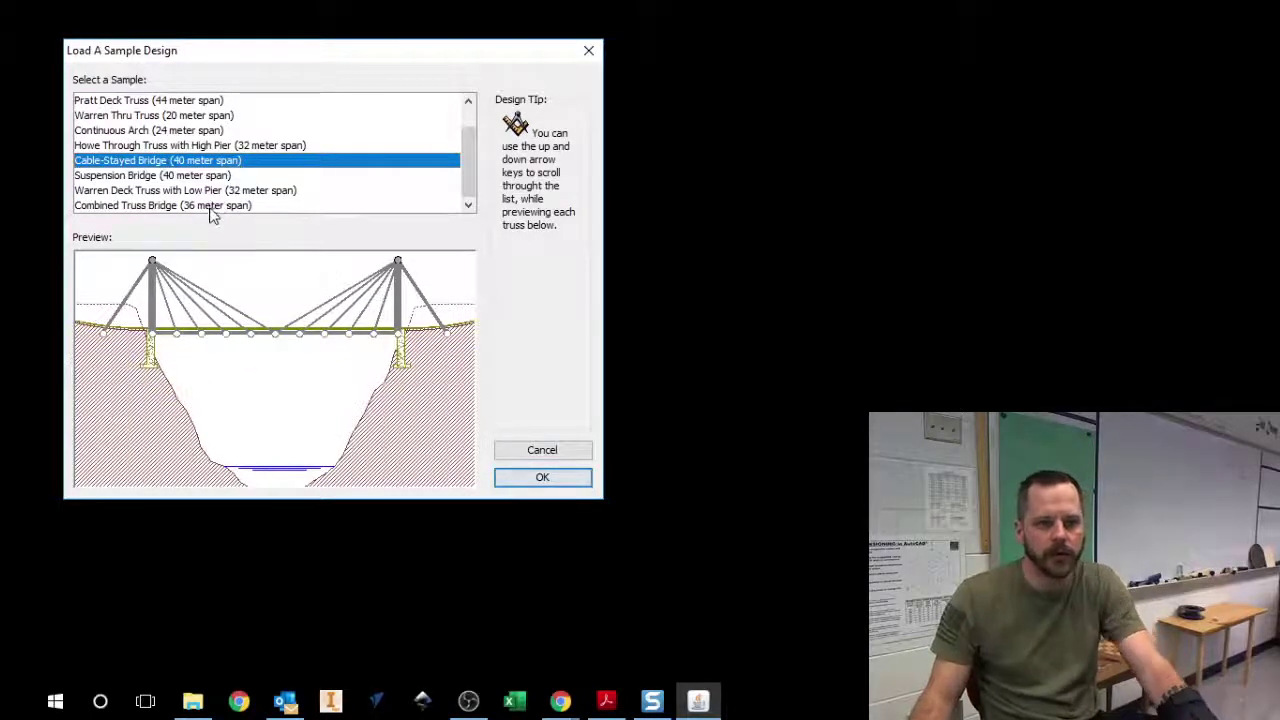
{"action": "left_click", "coordinate": [541, 480]}
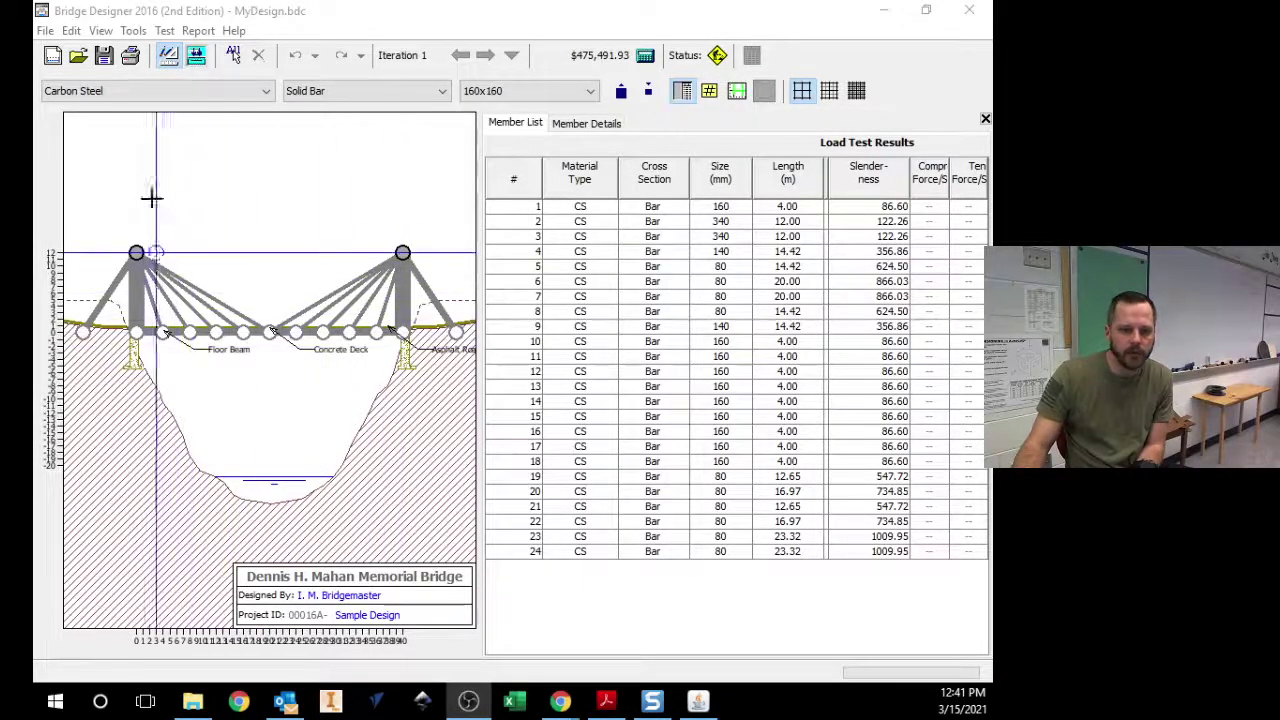
- Float the Tools palette over the drawing and select the left outer cable, member 4
{"action": "left_click", "coordinate": [134, 31]}
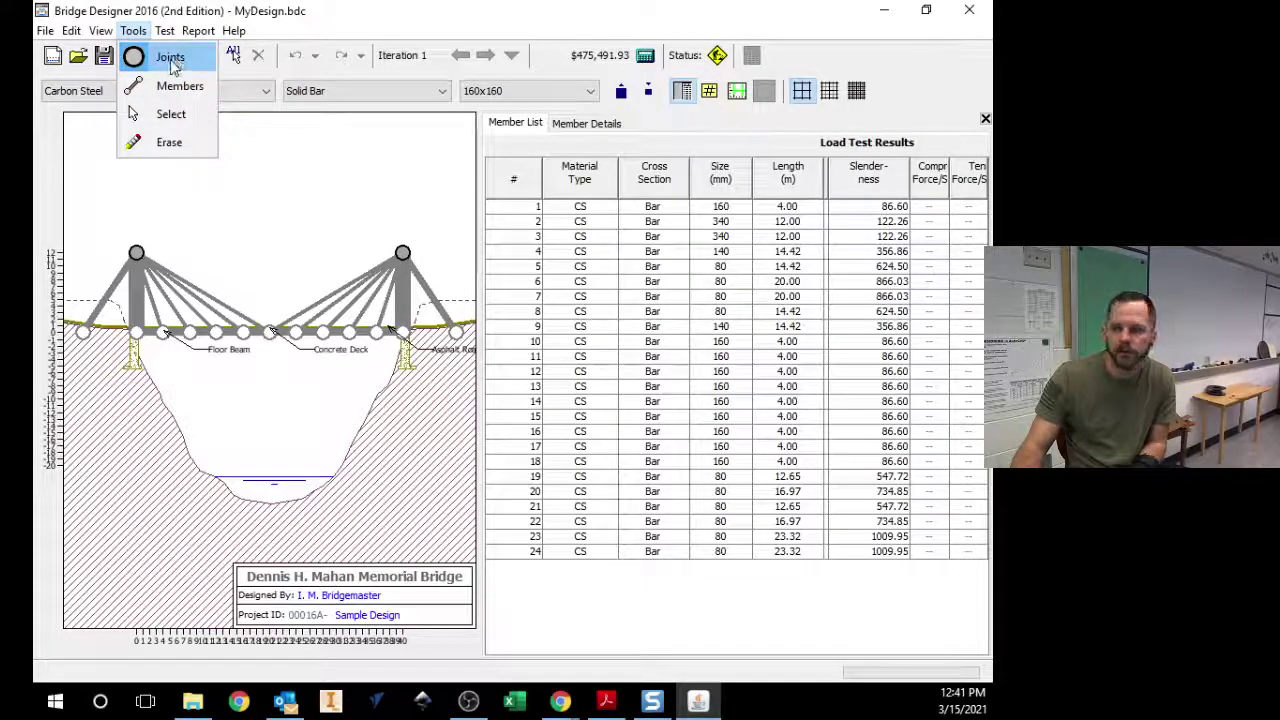
{"action": "left_click_drag", "start_coordinate": [396, 122], "coordinate": [126, 144]}
{"action": "left_click", "coordinate": [164, 176]}
{"action": "left_click", "coordinate": [102, 306]}
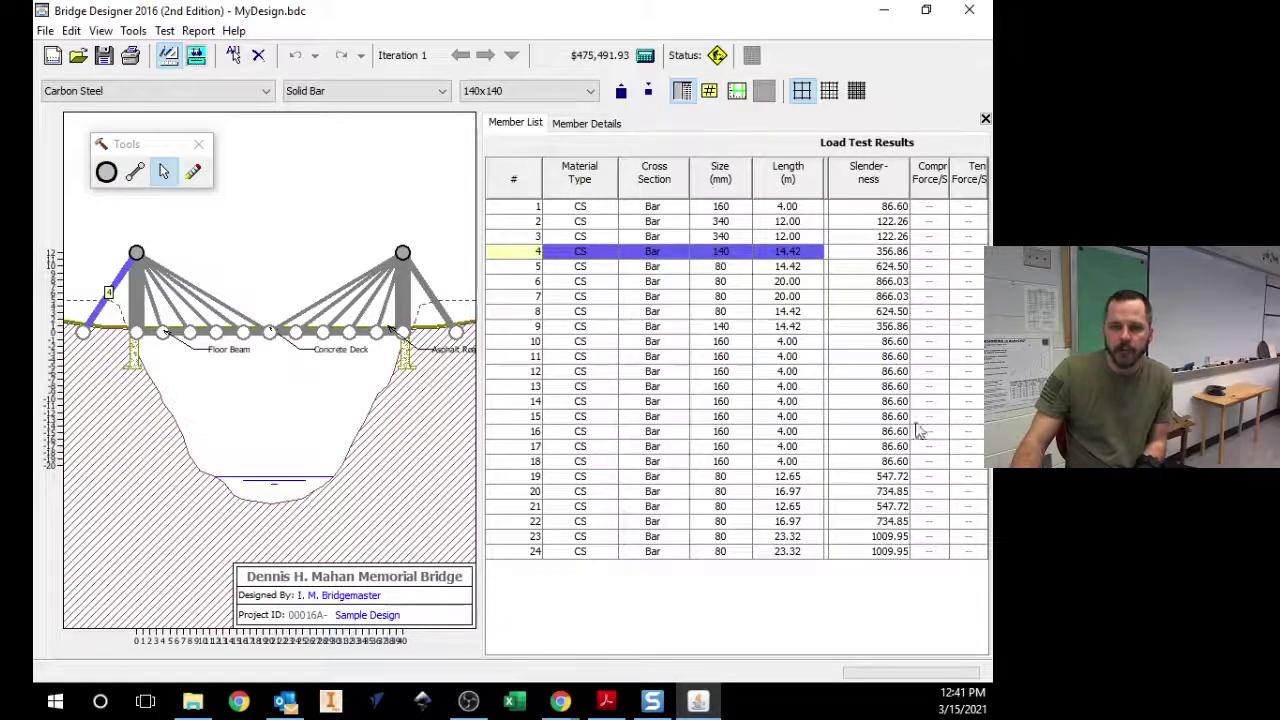
- Close the member list after checking members 11 and 17, and place the tools palette below the deck
{"action": "left_click", "coordinate": [985, 121]}
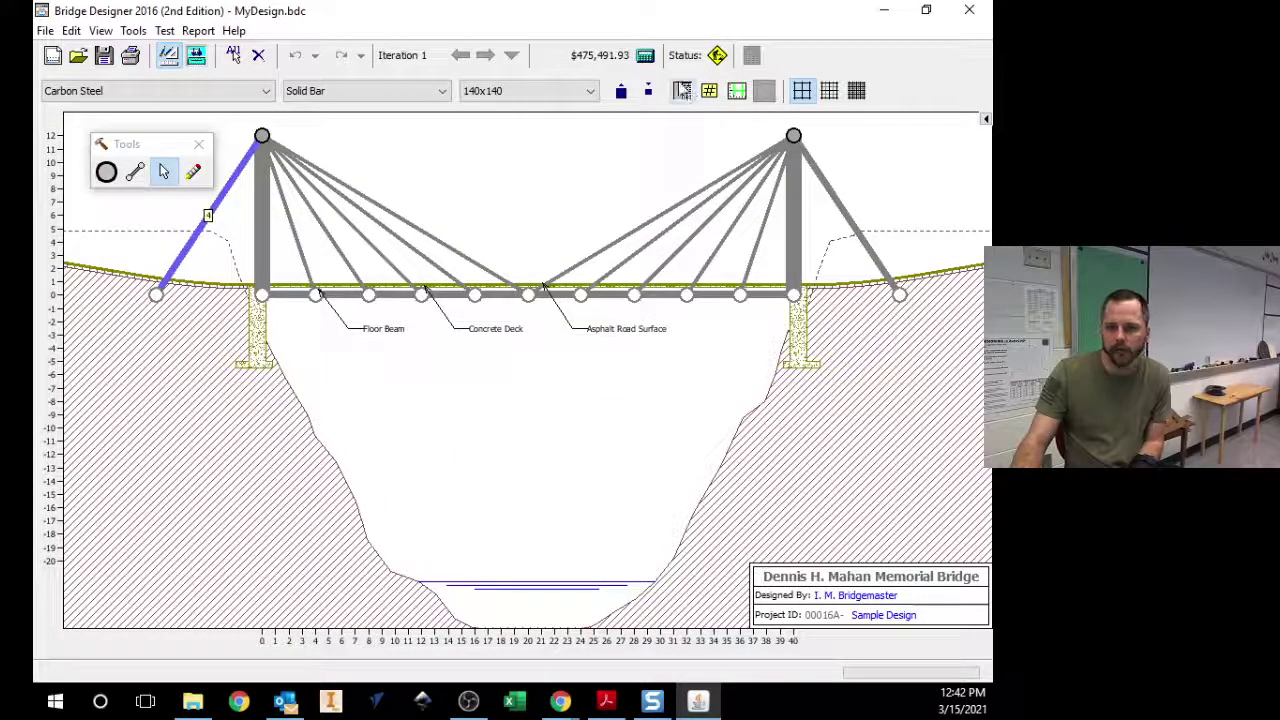
{"action": "left_click", "coordinate": [681, 91]}
{"action": "left_click", "coordinate": [607, 356]}
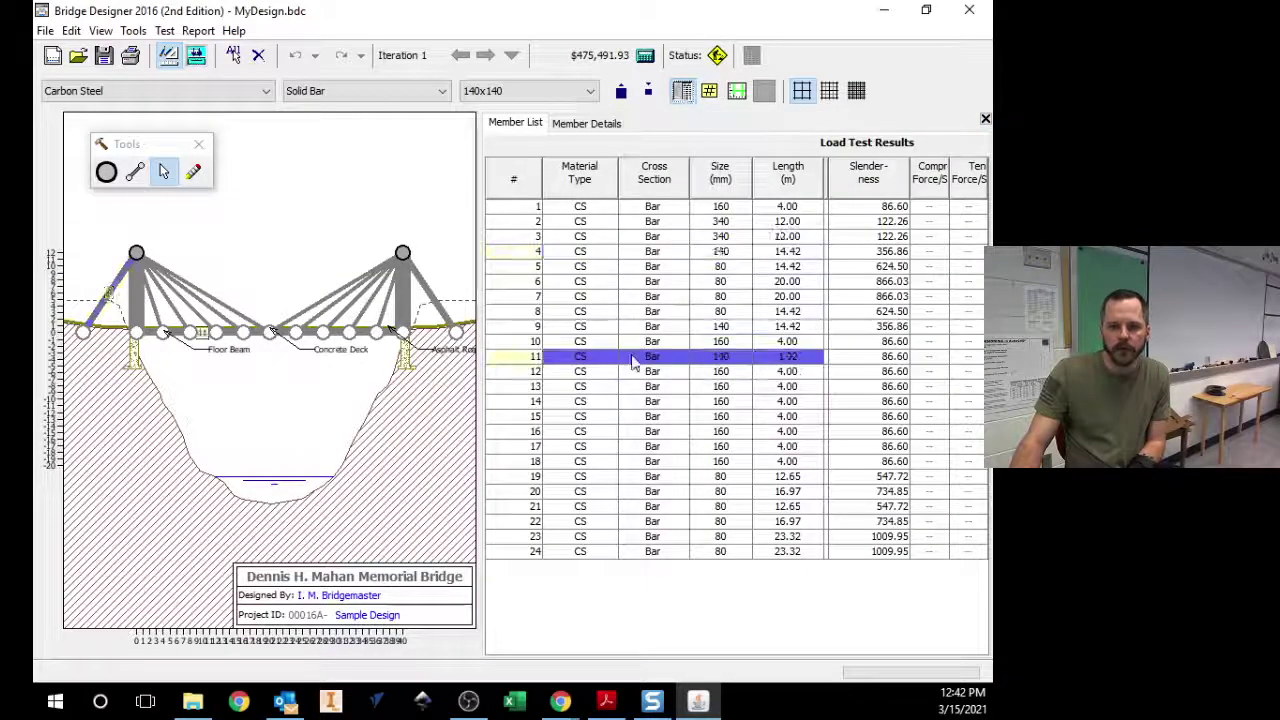
{"action": "left_click", "coordinate": [607, 446]}
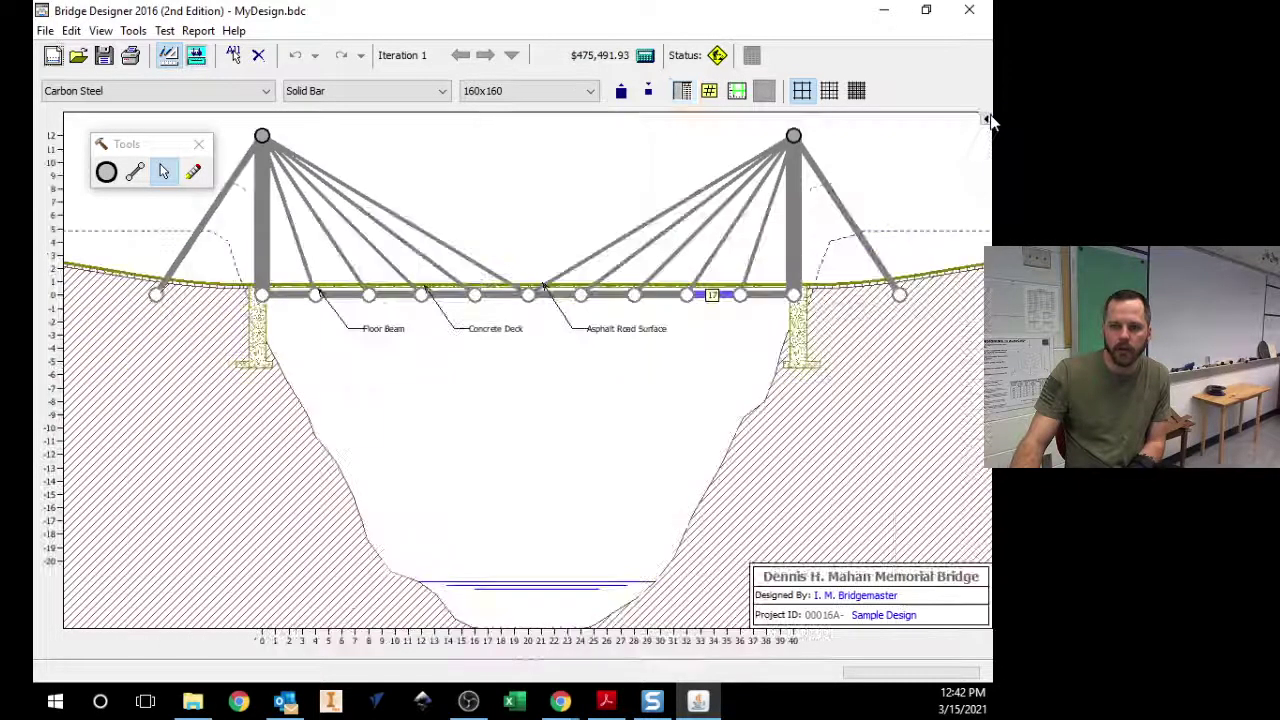
{"action": "left_click", "coordinate": [985, 119]}
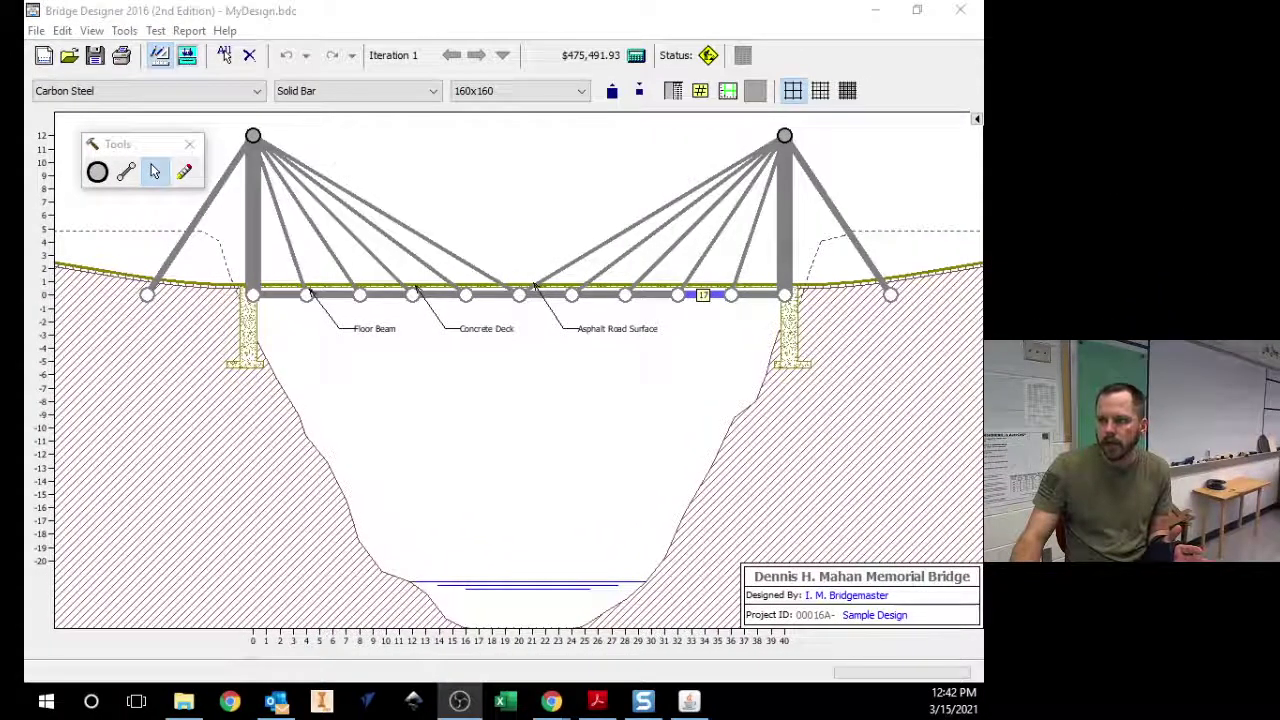
{"action": "mouse_move", "coordinate": [145, 145]}
{"action": "left_mouse_down"}
{"action": "mouse_move", "coordinate": [150, 175]}
{"action": "mouse_move", "coordinate": [591, 414]}
{"action": "mouse_move", "coordinate": [515, 410]}
{"action": "mouse_move", "coordinate": [325, 451]}
{"action": "mouse_move", "coordinate": [183, 425]}
{"action": "left_mouse_up"}
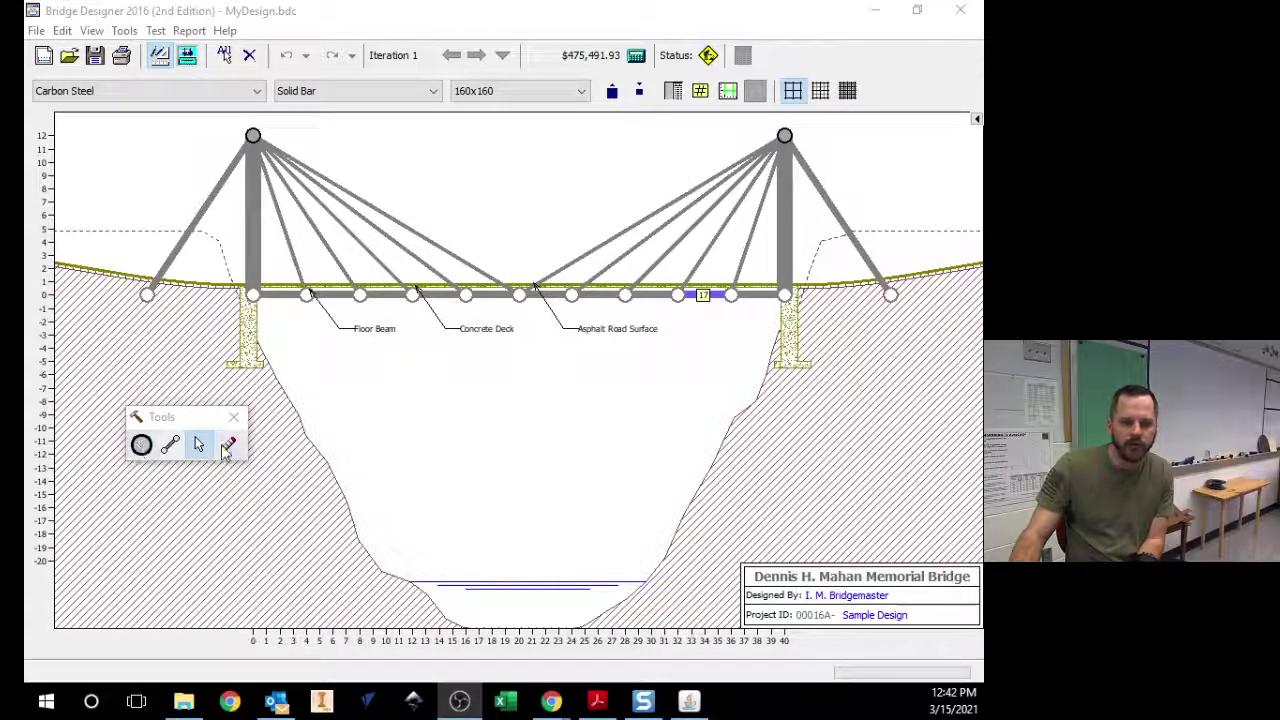
- Erase the left outer cable, redraw it from left abutment to tower top, and run the load test
{"action": "left_click", "coordinate": [230, 447]}
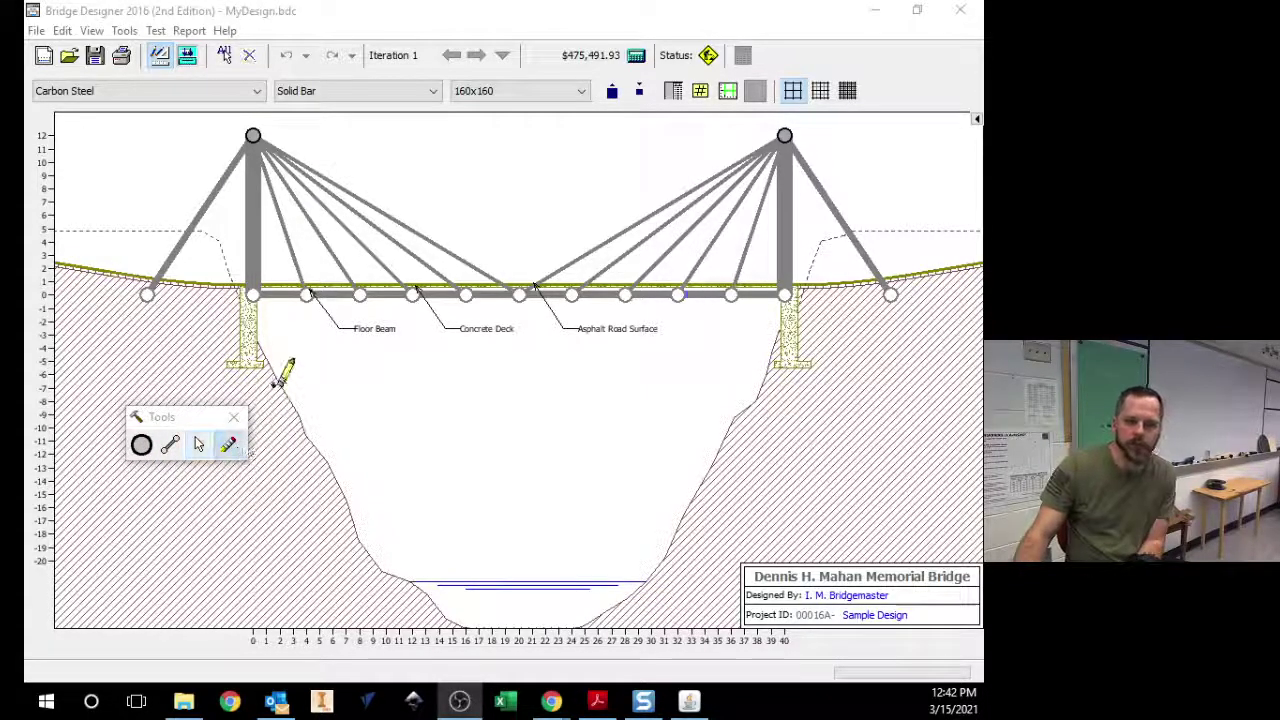
{"action": "left_click", "coordinate": [205, 207]}
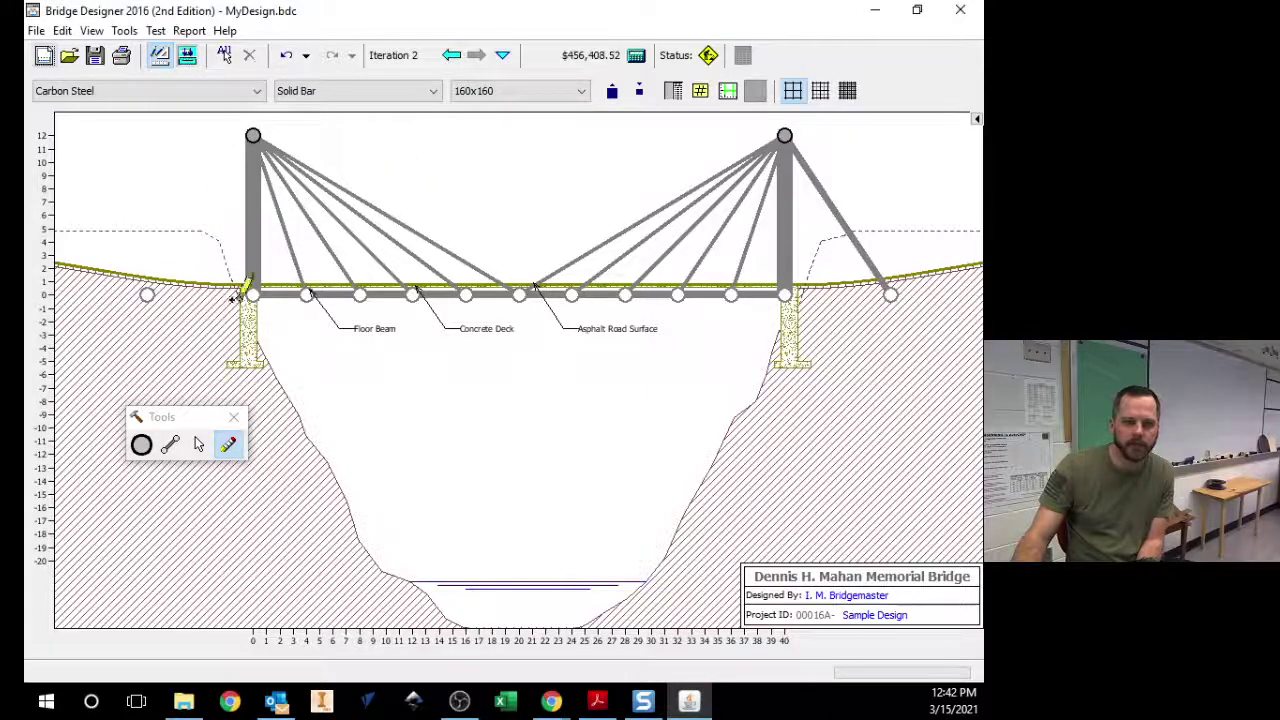
{"action": "left_click", "coordinate": [172, 444]}
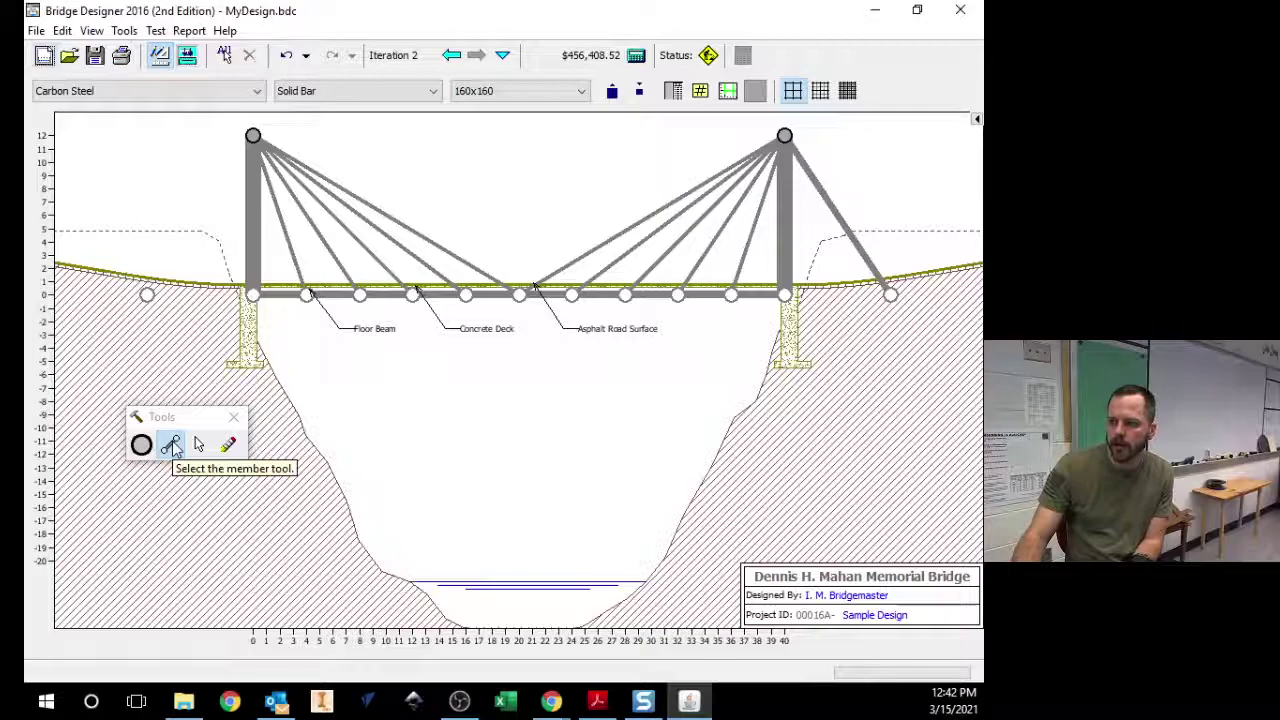
{"action": "mouse_move", "coordinate": [147, 294]}
{"action": "left_mouse_down"}
{"action": "mouse_move", "coordinate": [228, 200]}
{"action": "mouse_move", "coordinate": [253, 135]}
{"action": "left_mouse_up"}
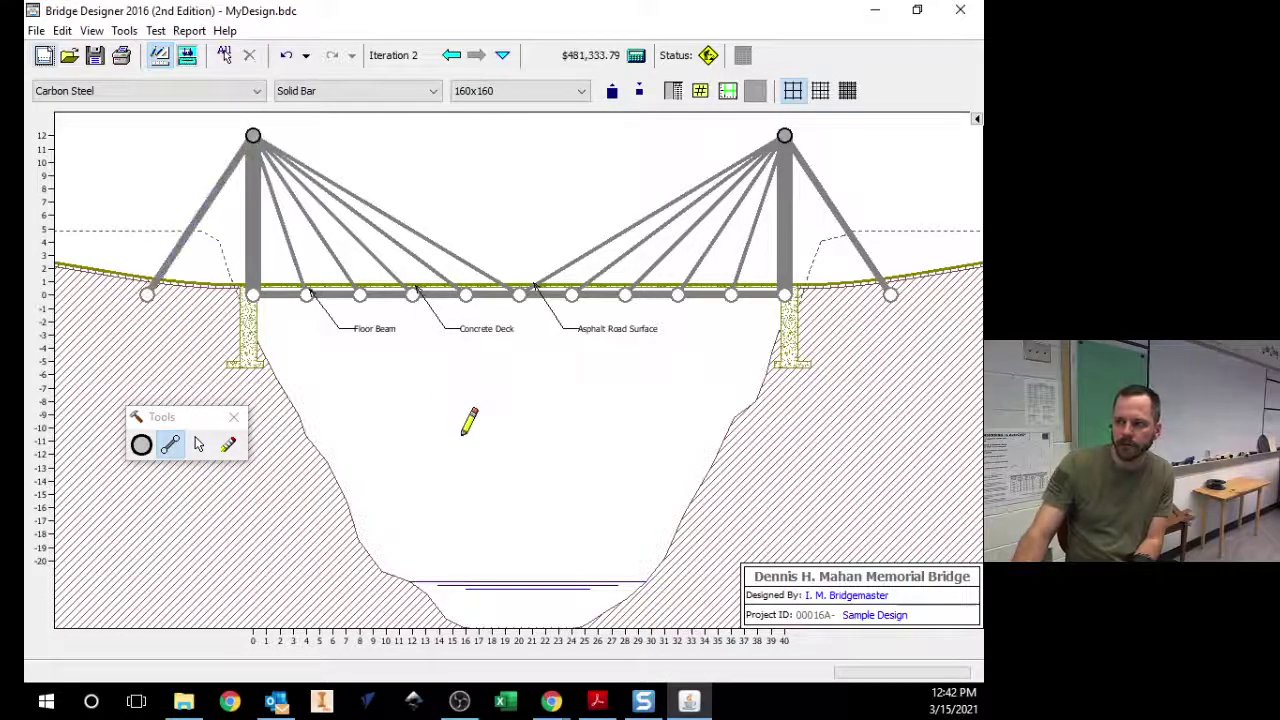
{"action": "left_click", "coordinate": [188, 56]}
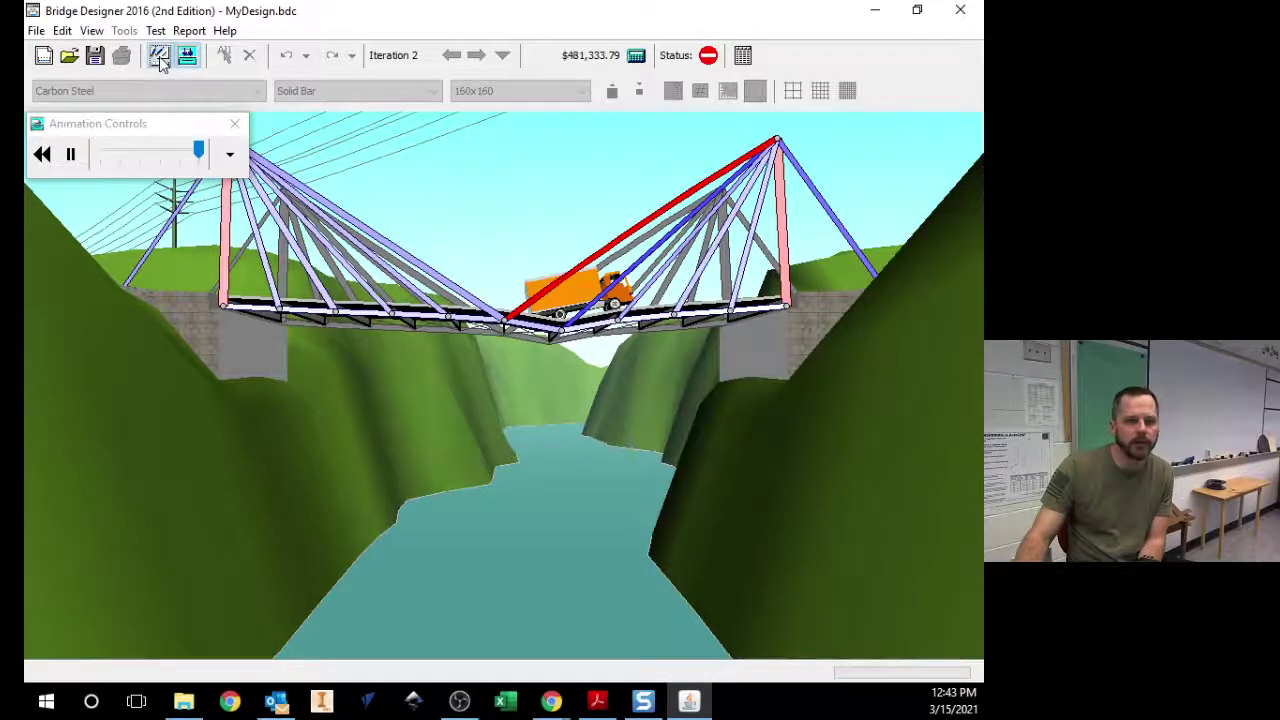
- Return to drafting, undo the replacement cable, and rerun the truck load test
{"action": "left_click", "coordinate": [159, 57]}
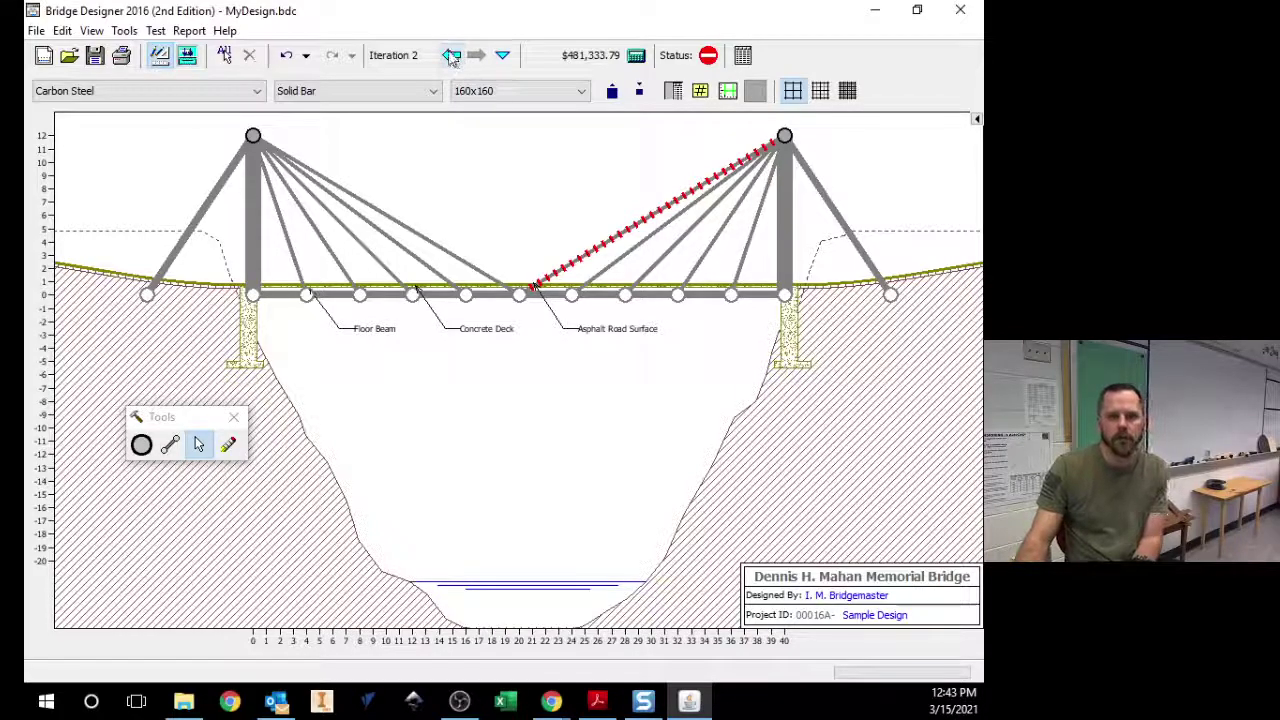
{"action": "left_click", "coordinate": [286, 58]}
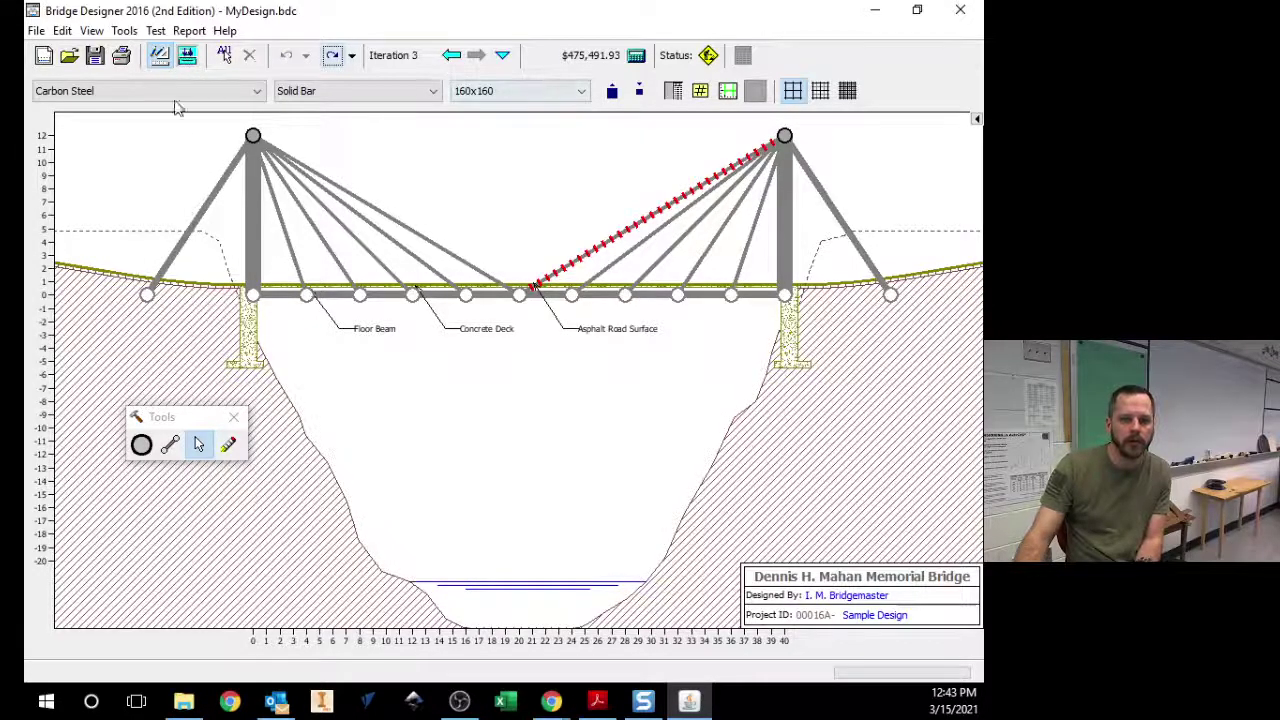
{"action": "left_click", "coordinate": [187, 55]}
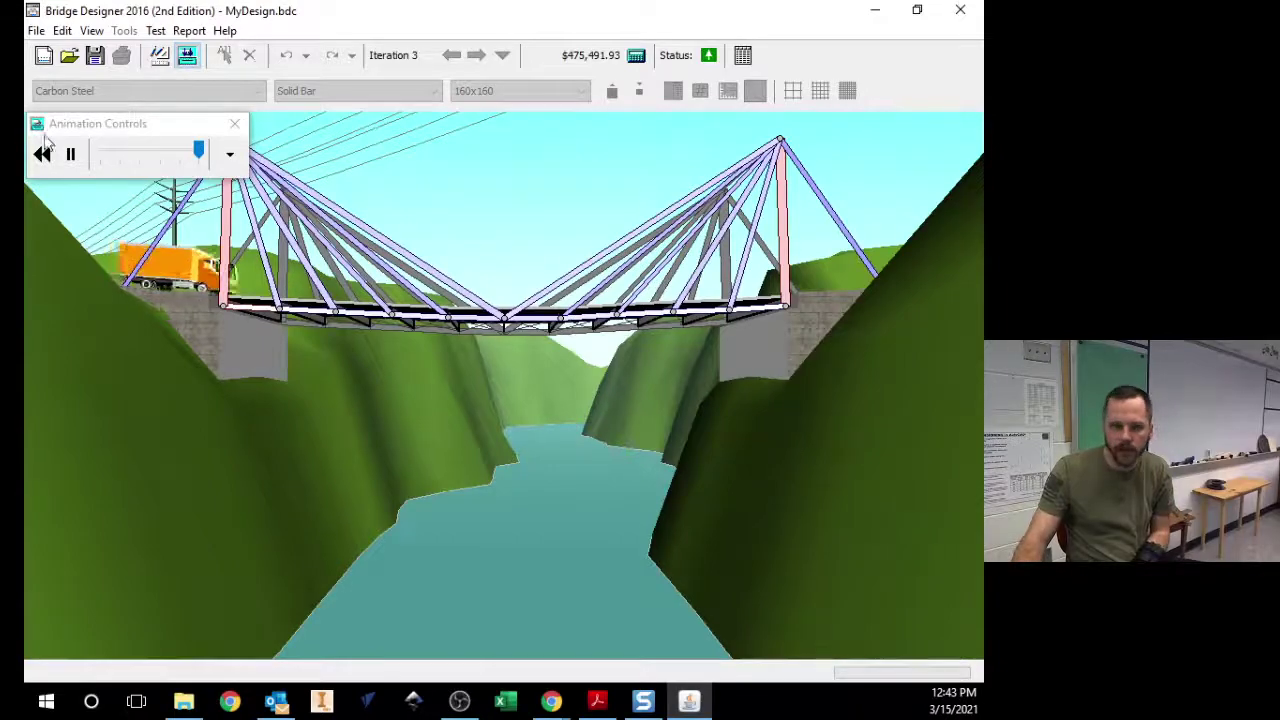
- Move the animation controls aside while the truck crosses, then close them
{"action": "left_click_drag", "start_coordinate": [138, 128], "coordinate": [192, 485]}
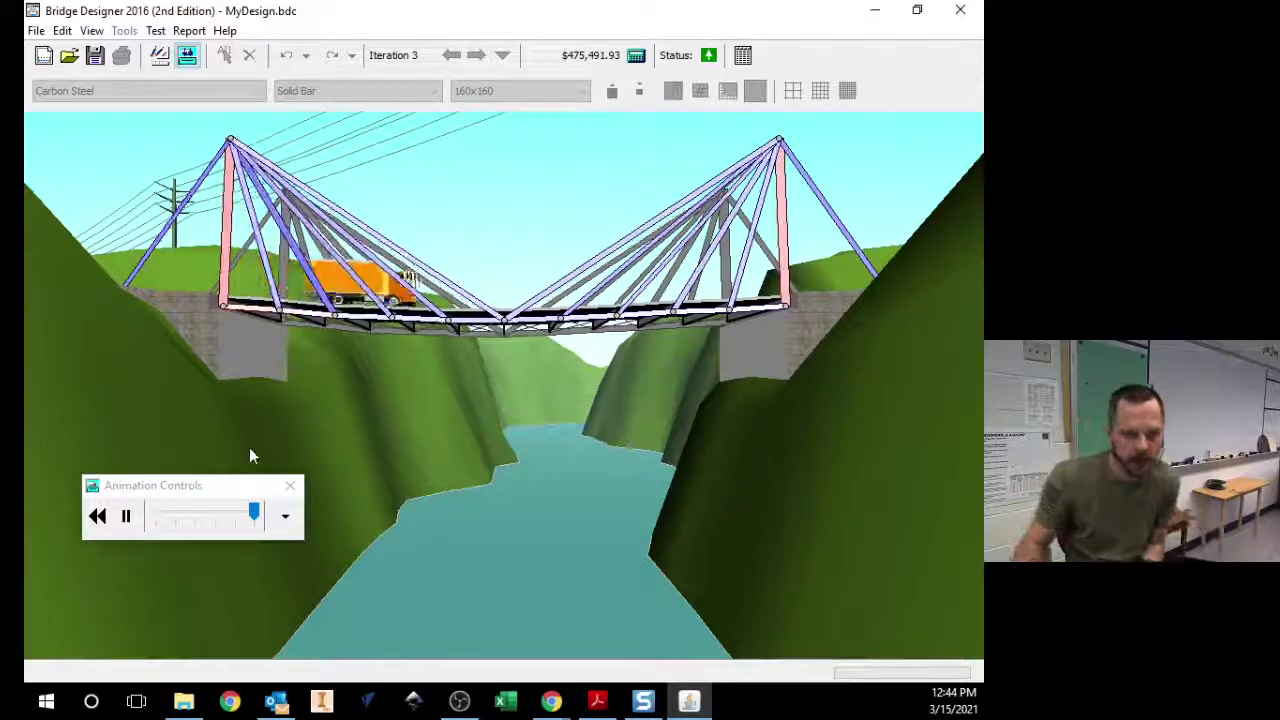
{"action": "left_click", "coordinate": [290, 485]}
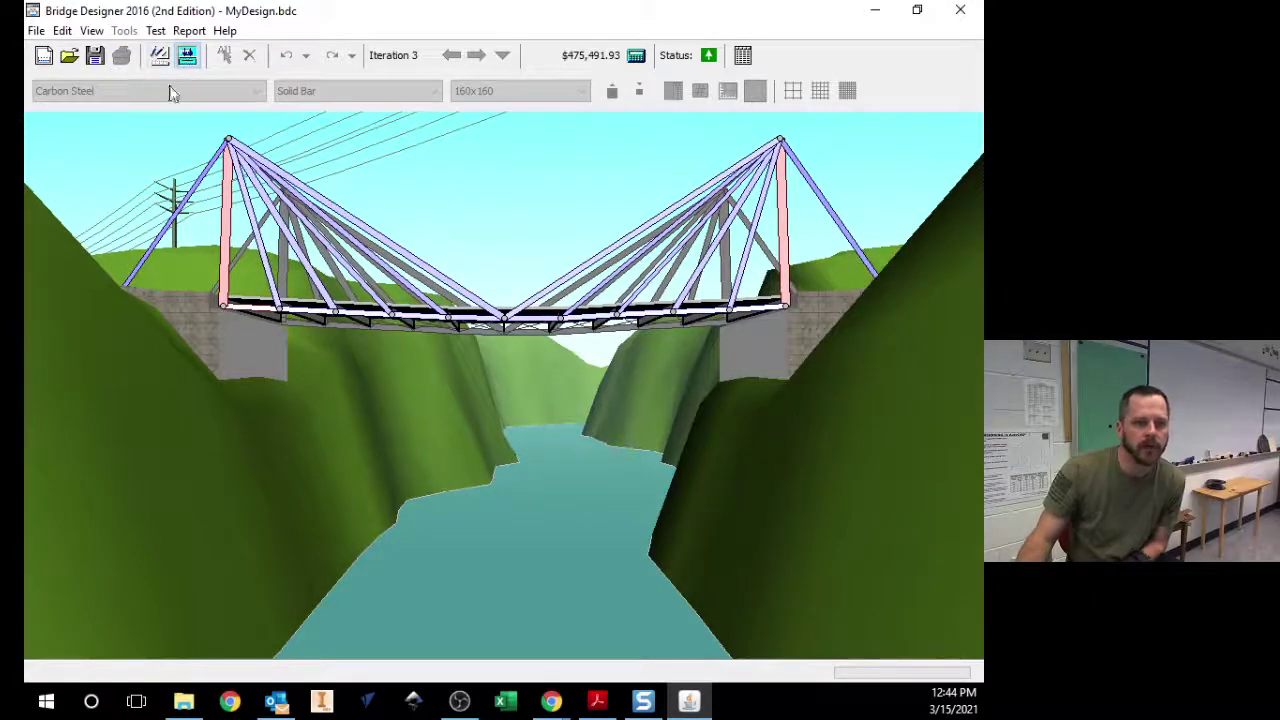
- Load the Warren Deck Truss with Low Pier sample via Open Sample Design and run its load test
{"action": "left_click", "coordinate": [162, 57]}
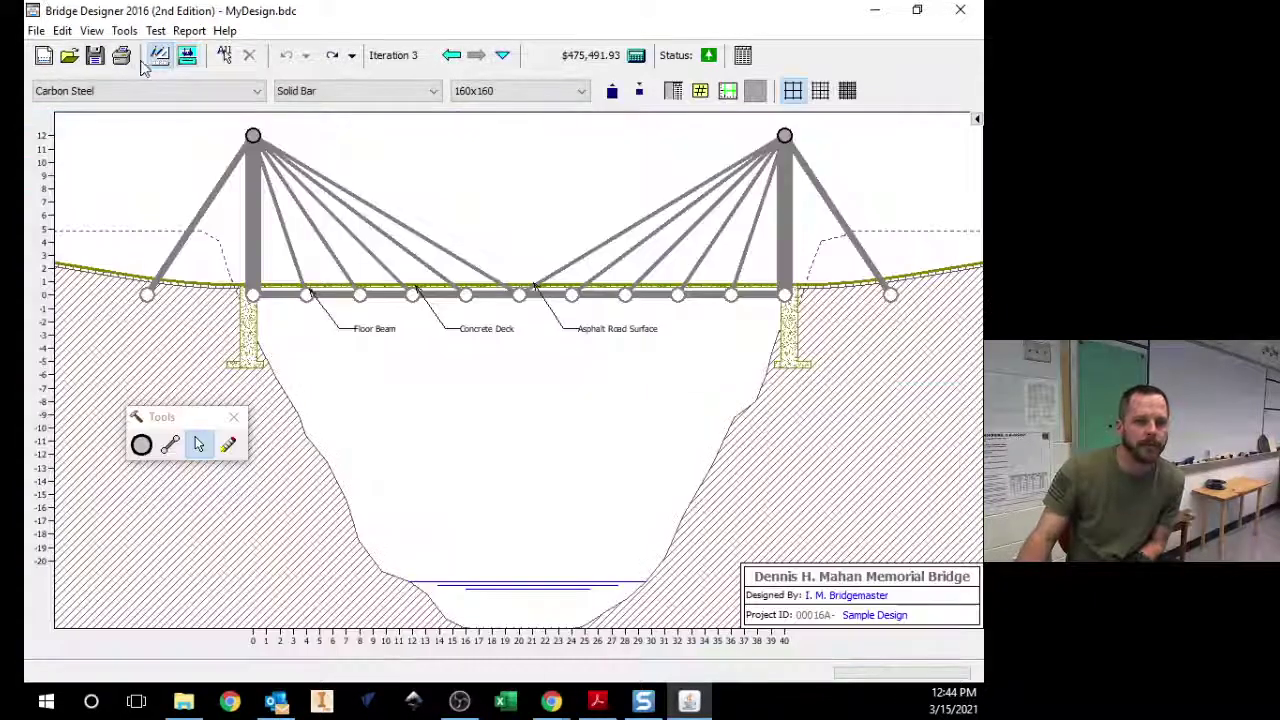
{"action": "left_click", "coordinate": [35, 31]}
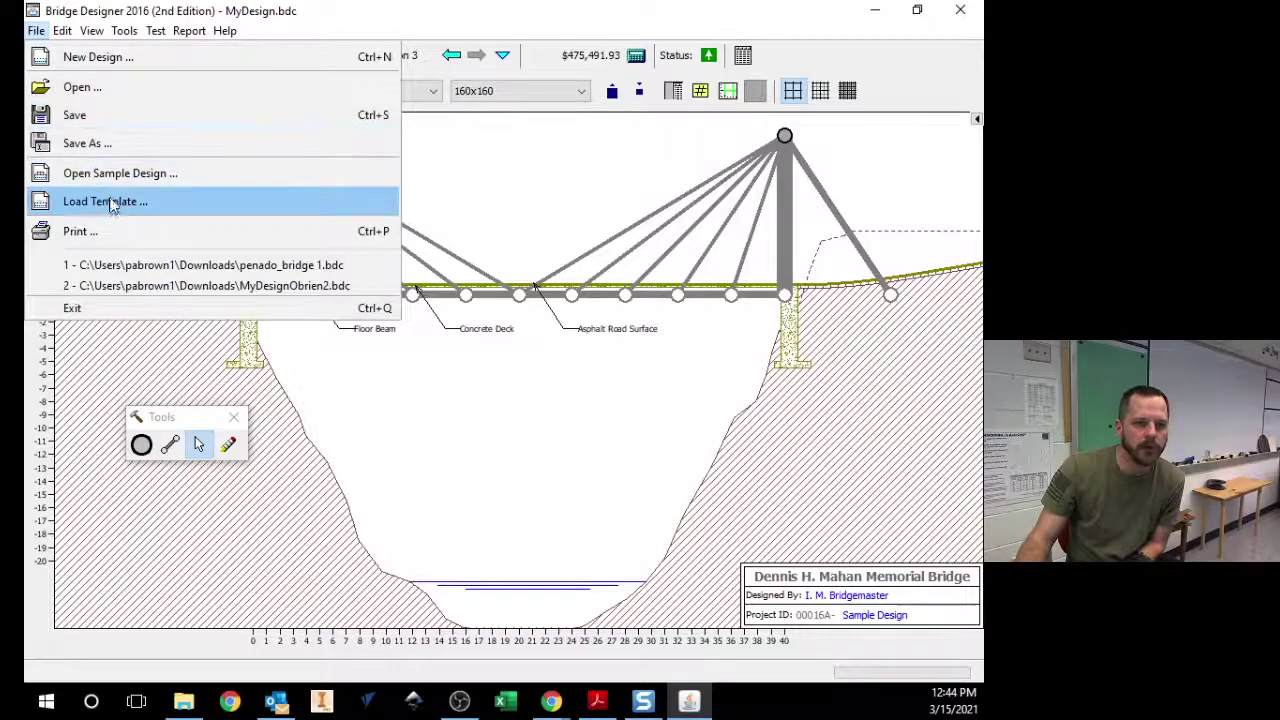
{"action": "left_click", "coordinate": [152, 178]}
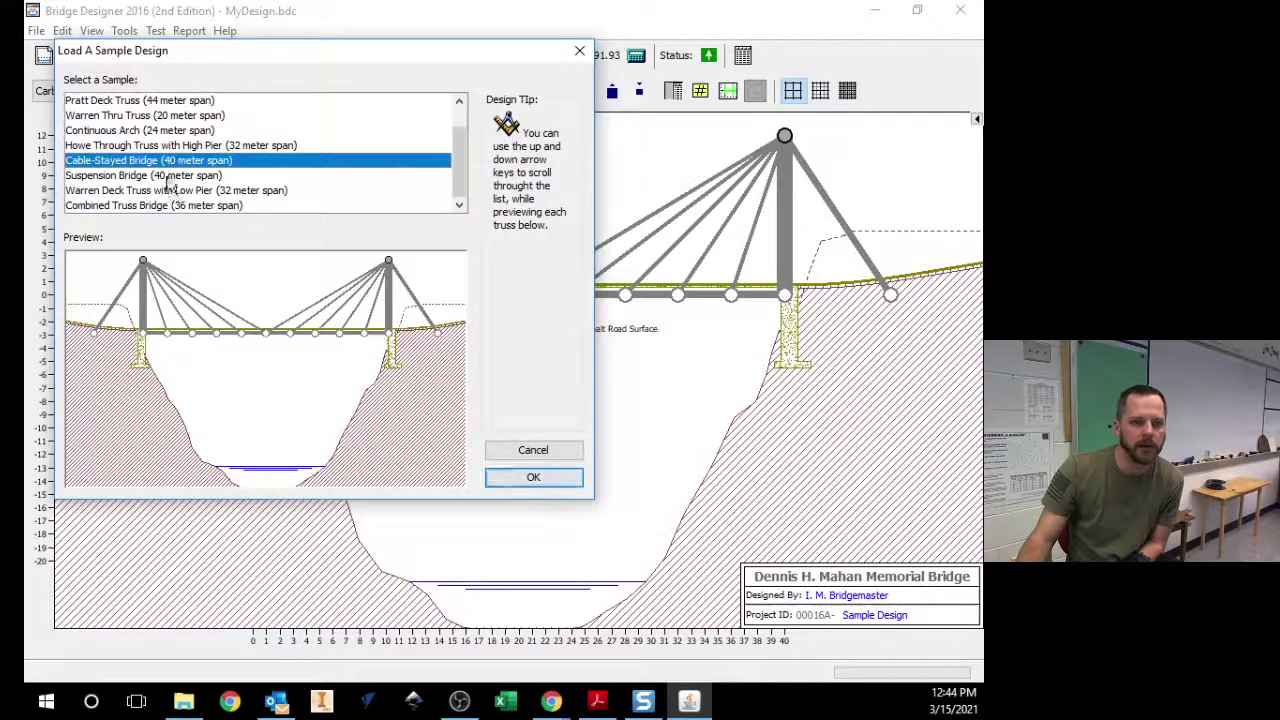
{"action": "key", "text": "Up"}
{"action": "left_click", "coordinate": [155, 178]}
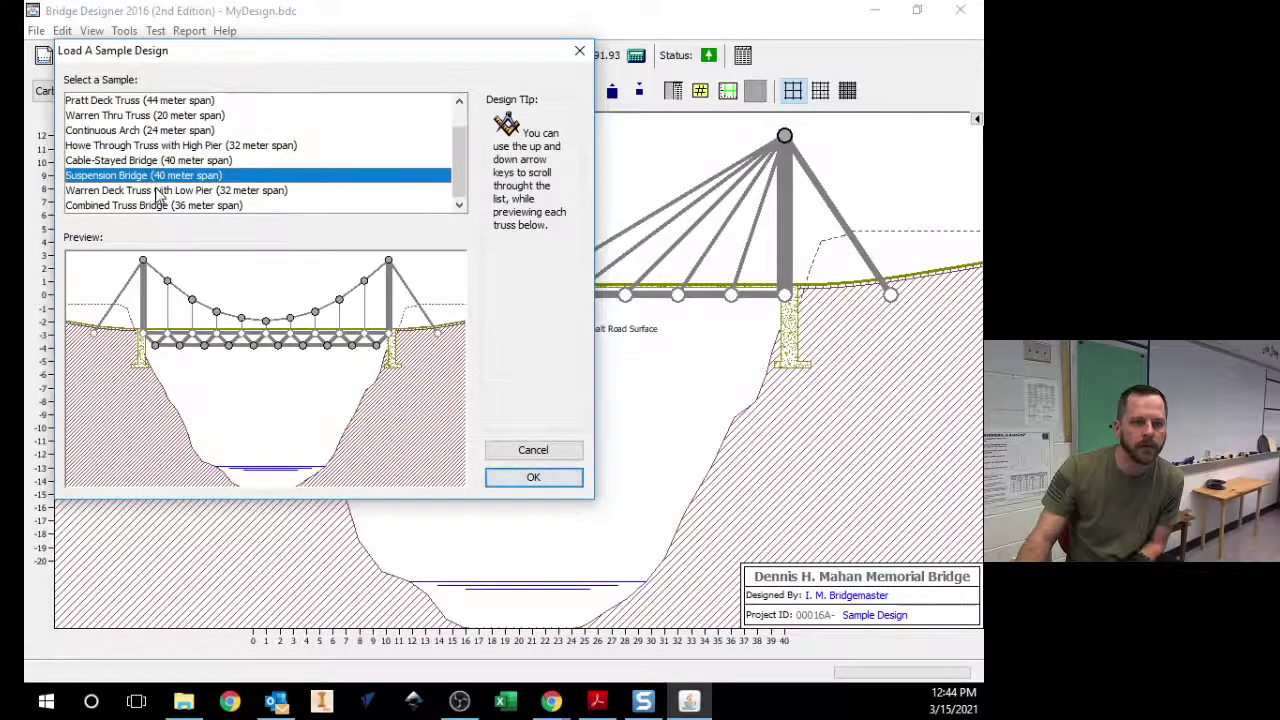
{"action": "left_click", "coordinate": [160, 191]}
{"action": "left_click", "coordinate": [158, 178]}
{"action": "left_click", "coordinate": [163, 192]}
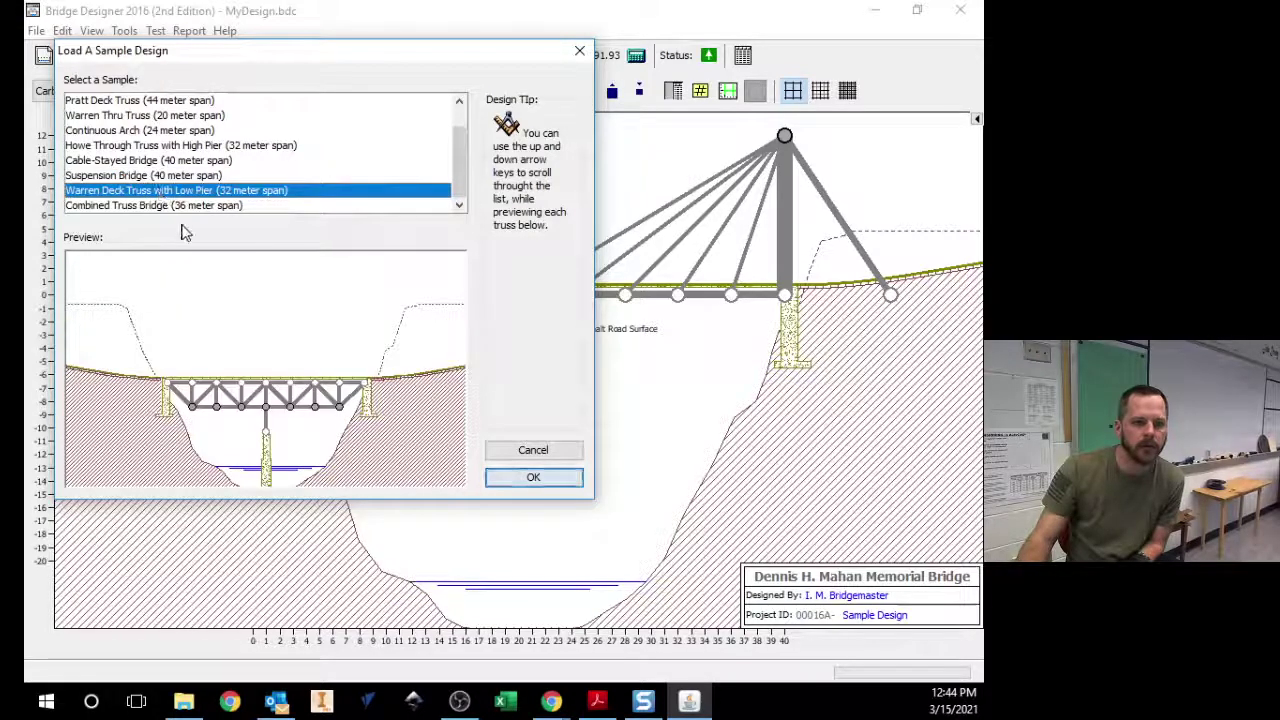
{"action": "left_click", "coordinate": [541, 477]}
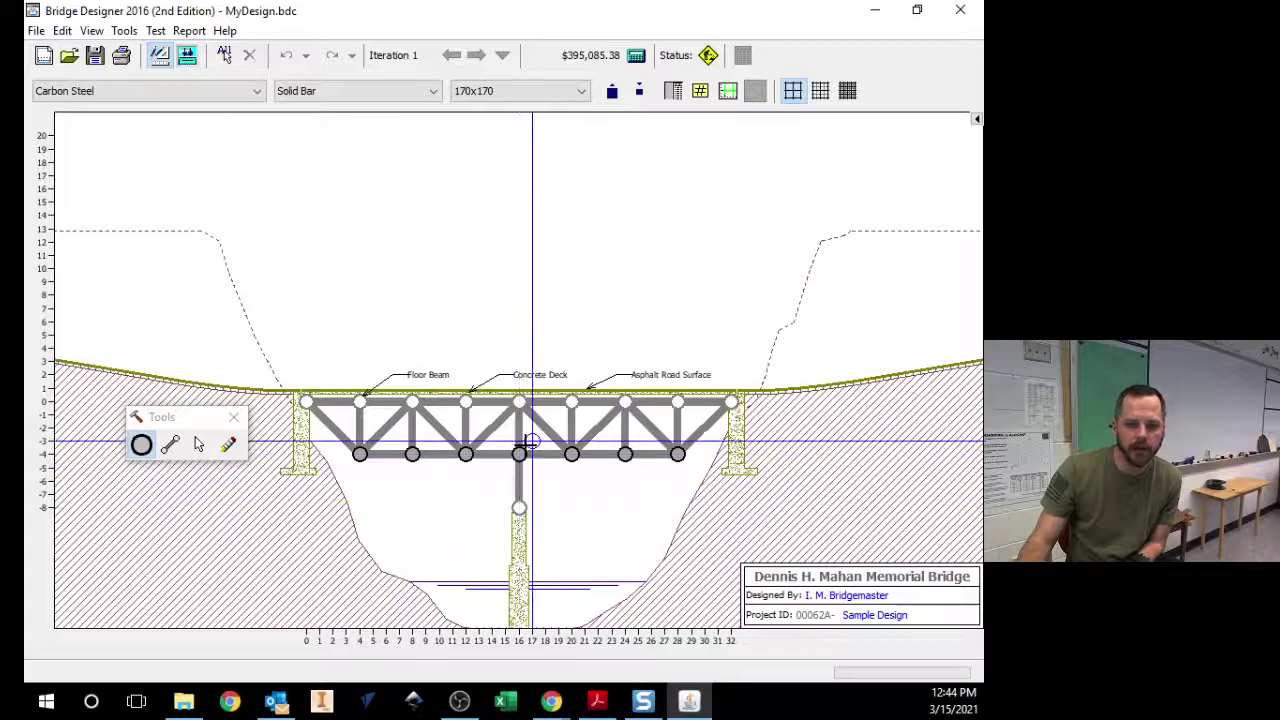
{"action": "left_click", "coordinate": [192, 58]}
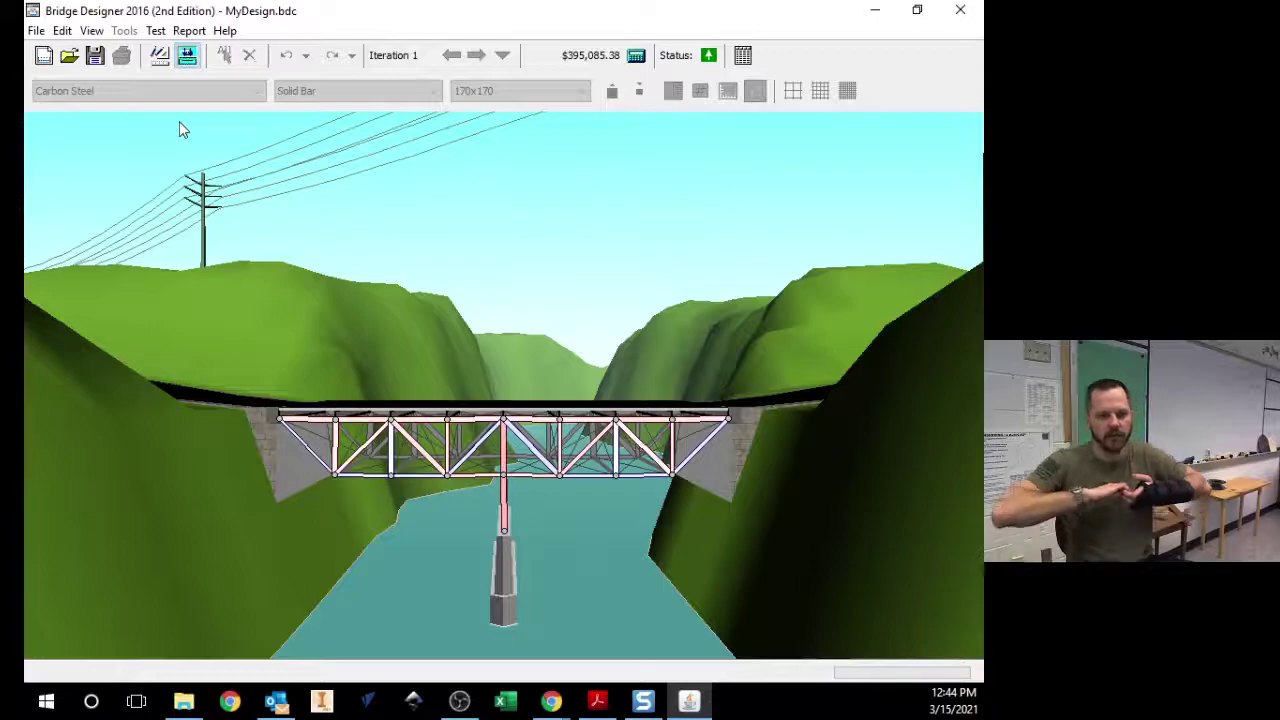
- Return to the 2-D drawing board once the truck passes the $395,085.38 truss
{"action": "left_click", "coordinate": [160, 56]}
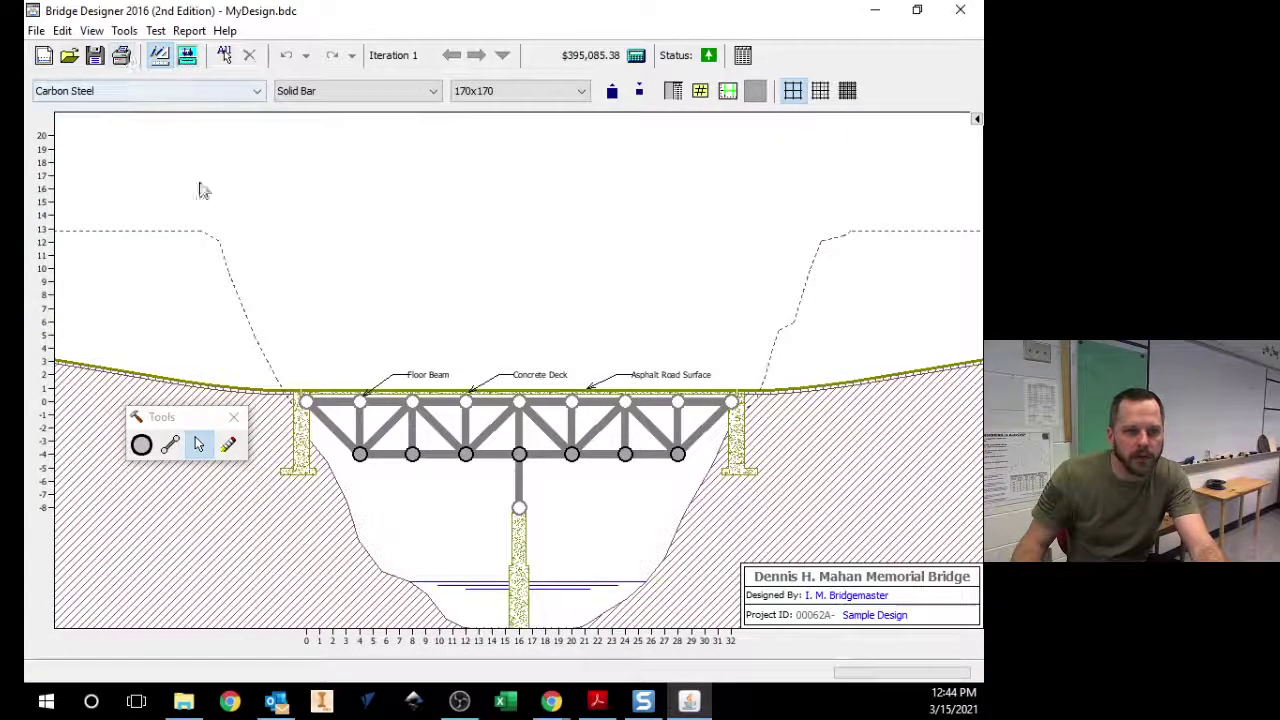
- Shrink all members from 170x170 to 160x160 and run the load test
{"action": "key", "text": "ctrl+a"}
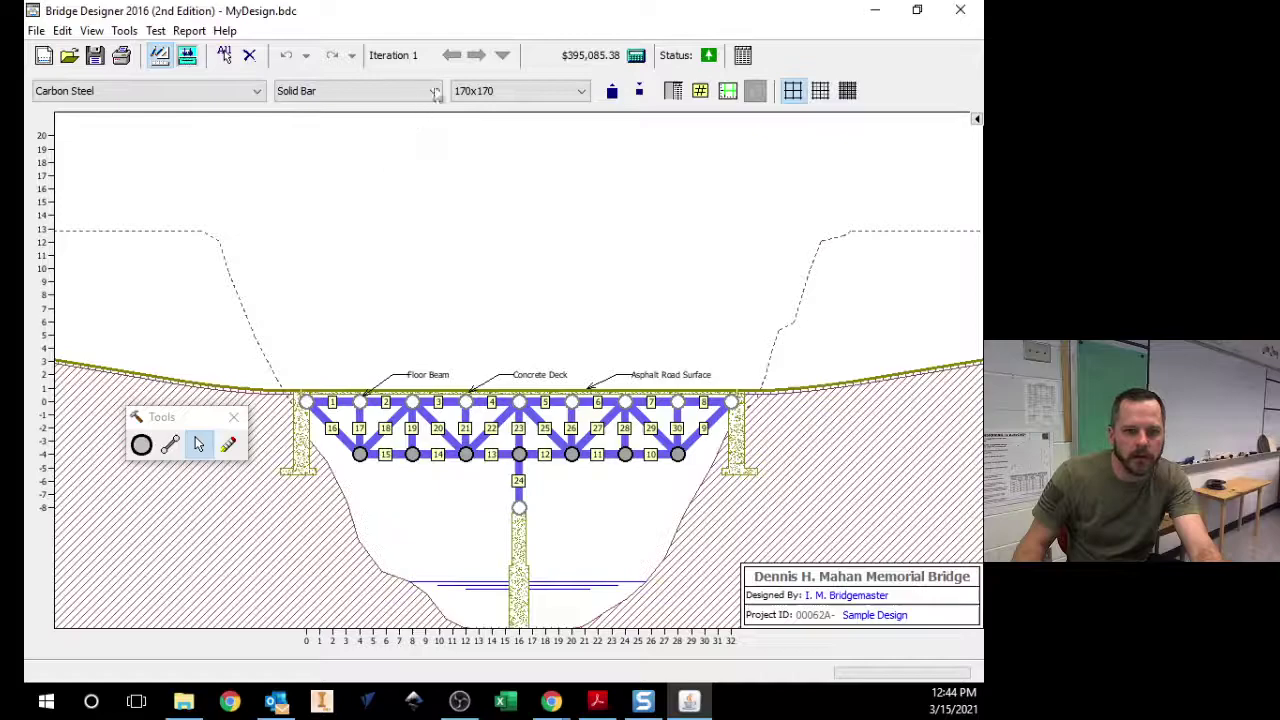
{"action": "left_click", "coordinate": [639, 91]}
{"action": "left_click", "coordinate": [187, 55]}
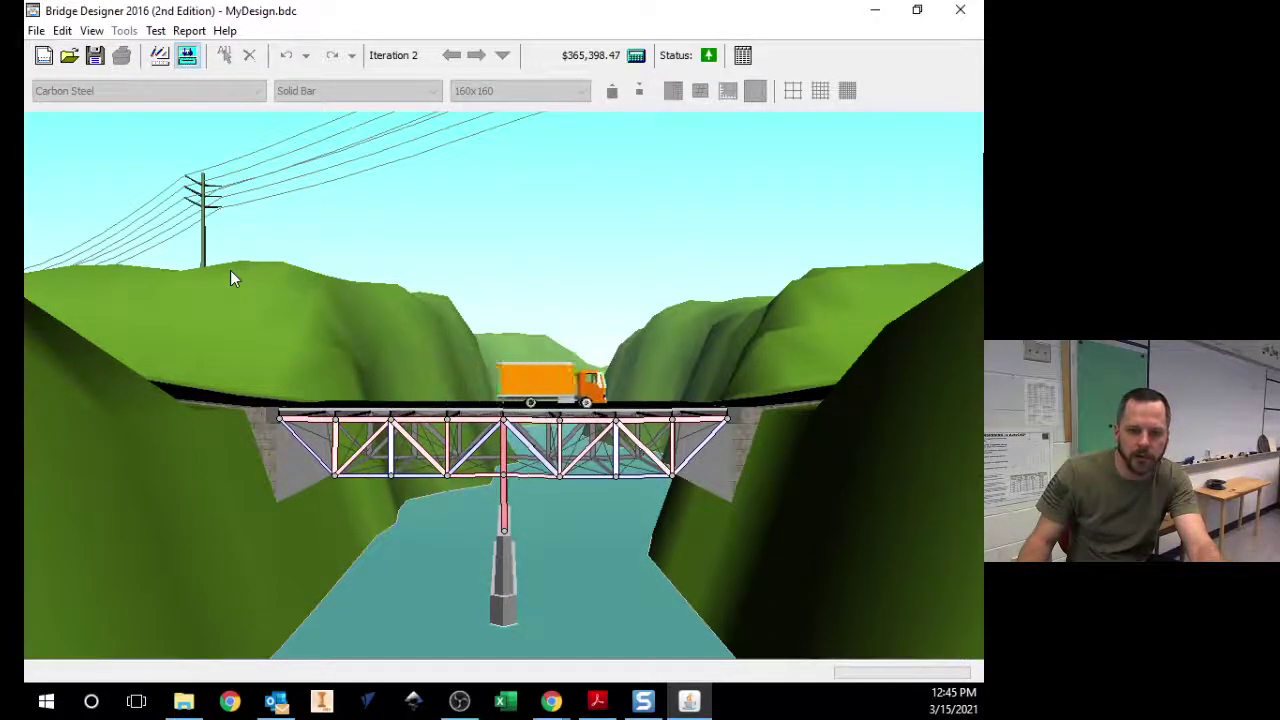
- Reduce all members to 140x140 and retest the truss
{"action": "left_click", "coordinate": [159, 55]}
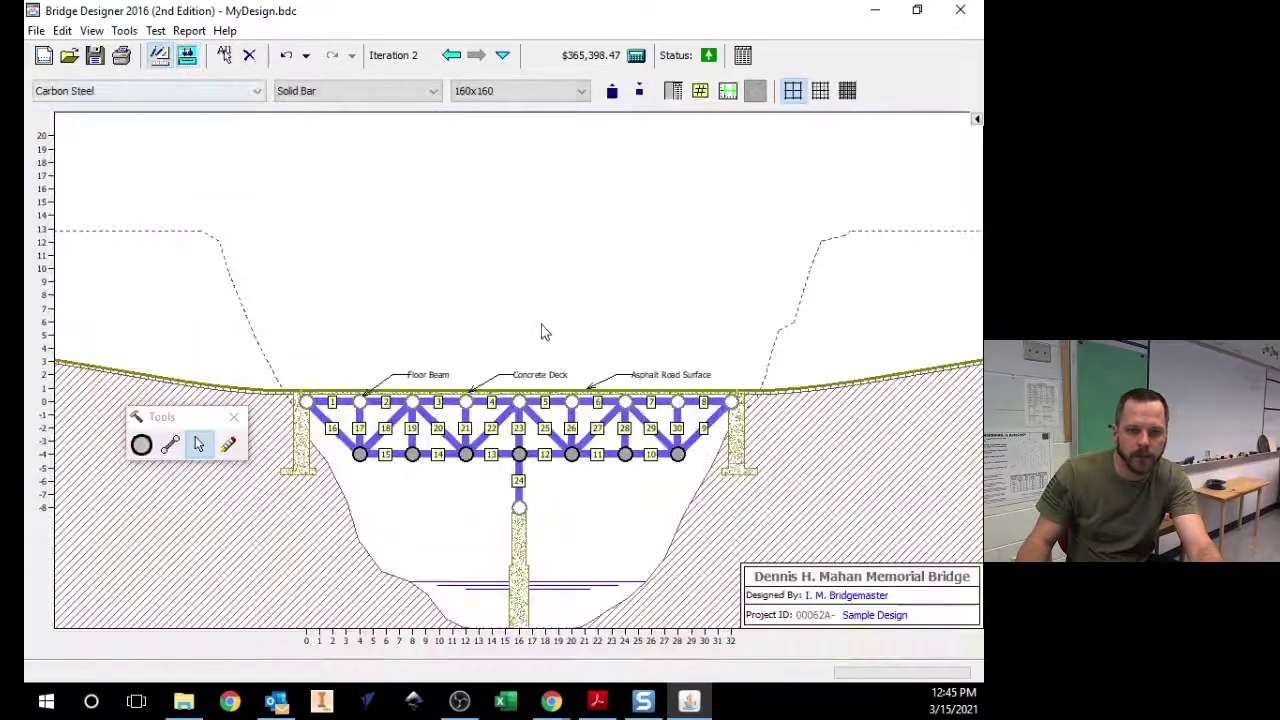
{"action": "left_click", "coordinate": [639, 91]}
{"action": "left_click", "coordinate": [187, 55]}
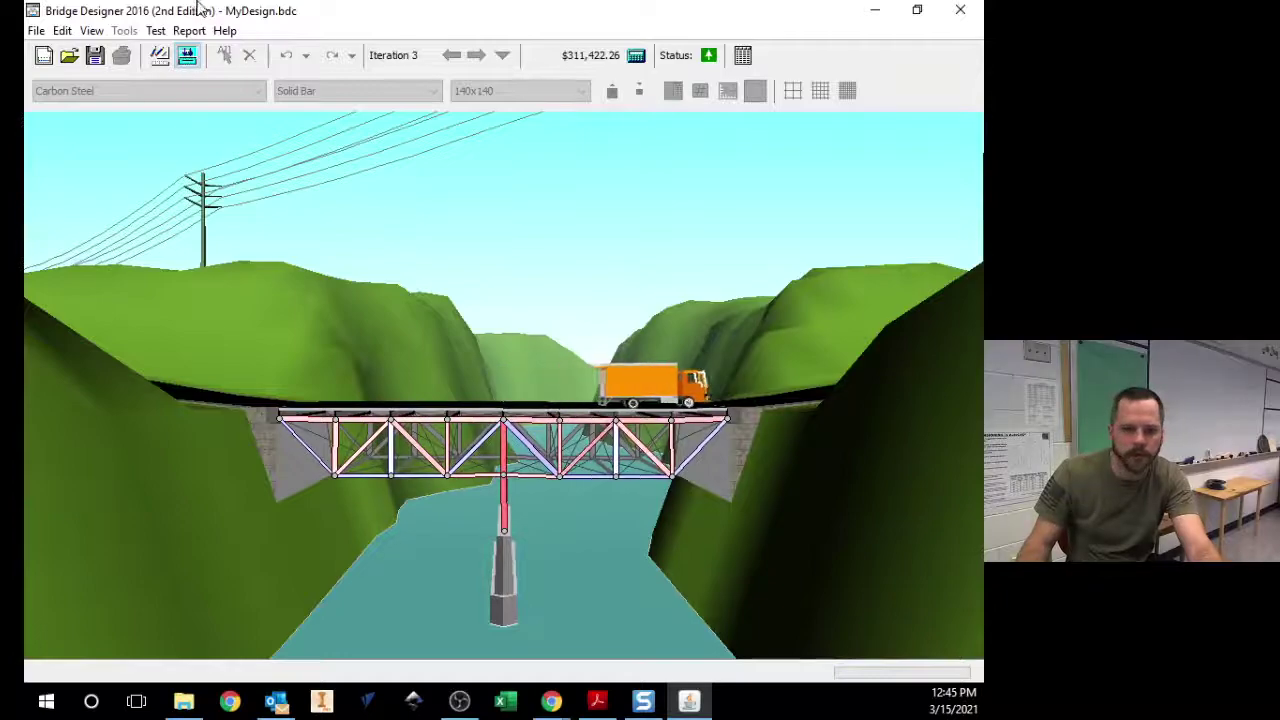
- Reduce all members to 120x120 and run the truck test on iteration 5
{"action": "left_click", "coordinate": [159, 55]}
{"action": "left_click", "coordinate": [639, 91]}
{"action": "left_click", "coordinate": [639, 91]}
{"action": "left_click", "coordinate": [190, 58]}
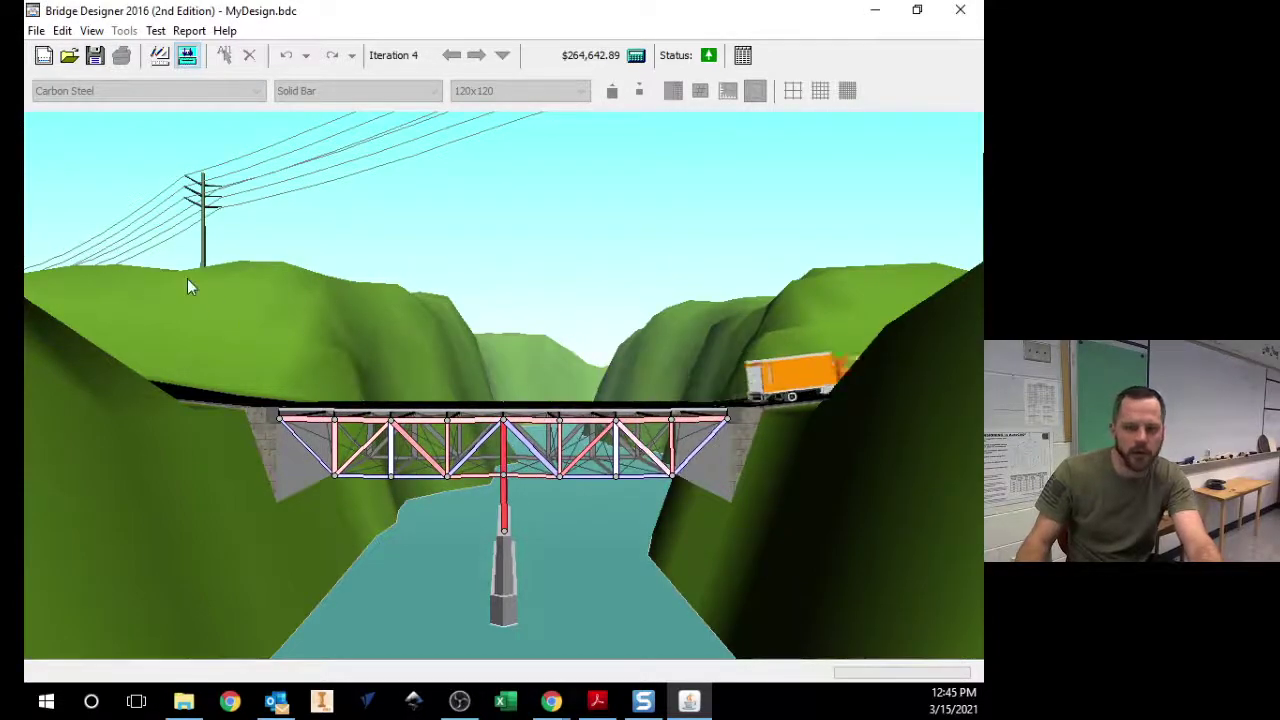
{"action": "left_click", "coordinate": [160, 57]}
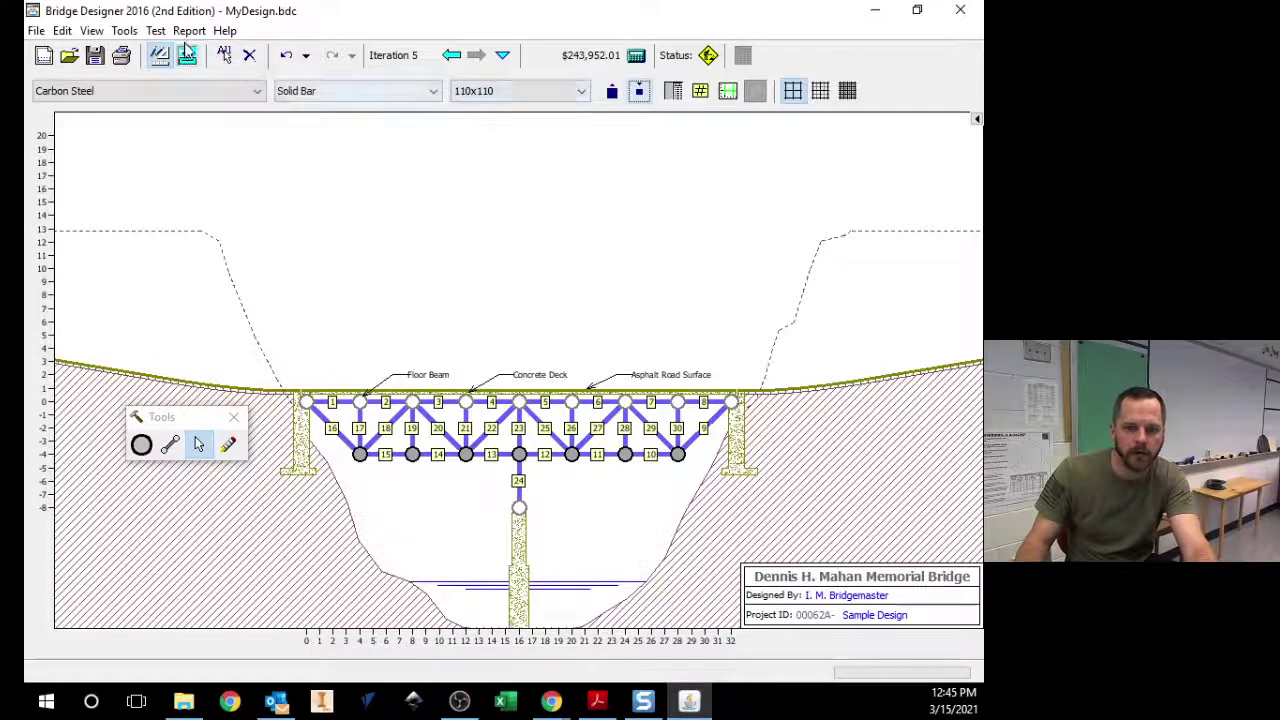
{"action": "left_click", "coordinate": [188, 56]}
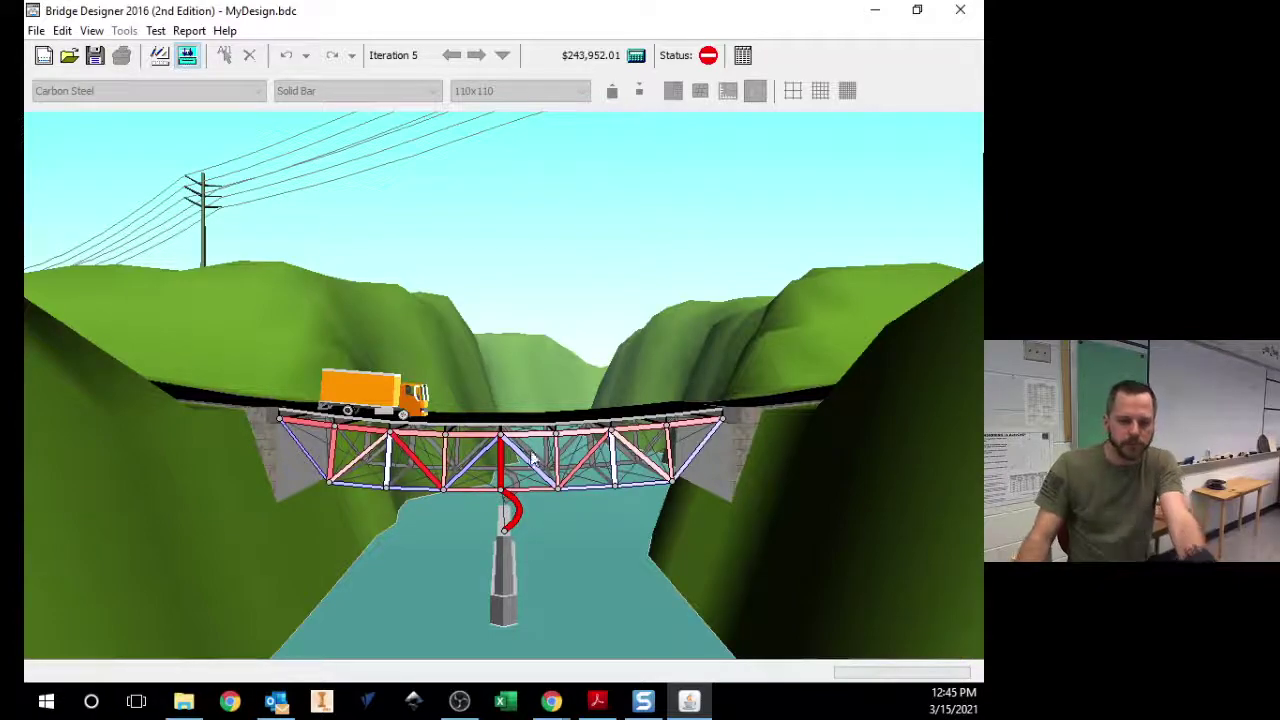
- Return to the drawing board after the pier post buckles
{"action": "left_click", "coordinate": [166, 60]}
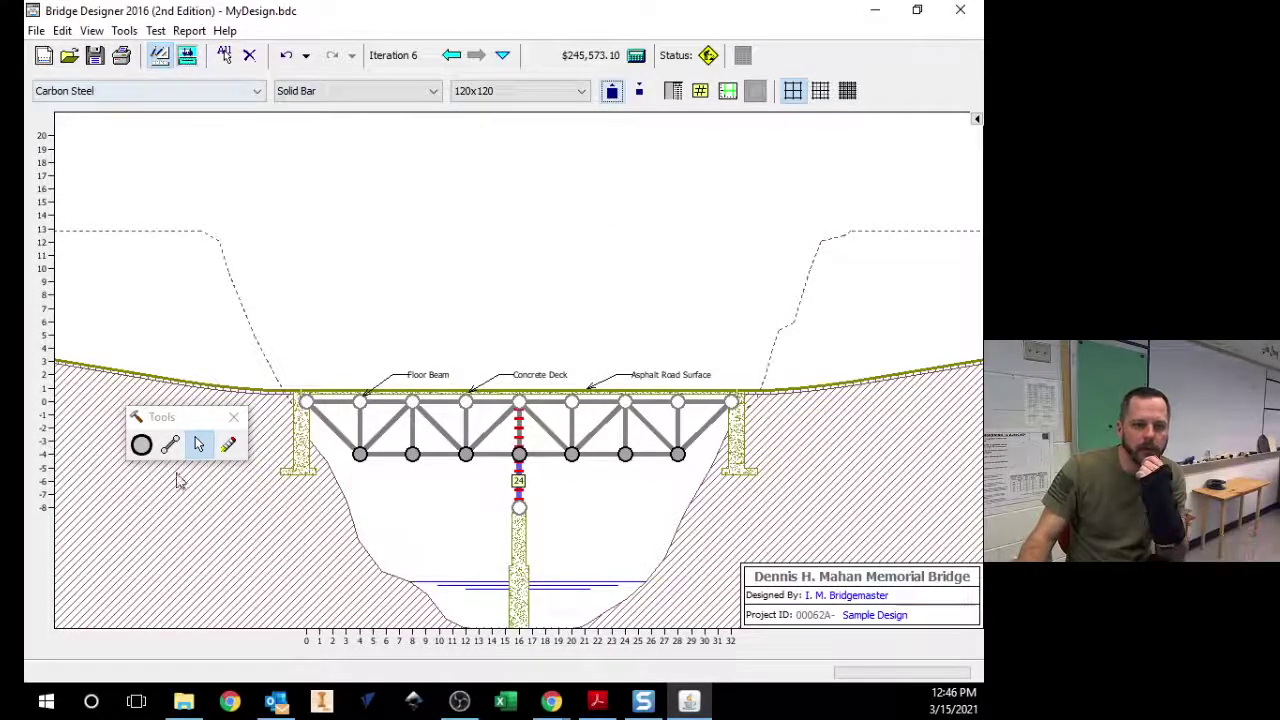
- Move the Tools palette aside and place a new joint at (4,7) above the left deck
{"action": "left_click_drag", "start_coordinate": [168, 417], "coordinate": [166, 334]}
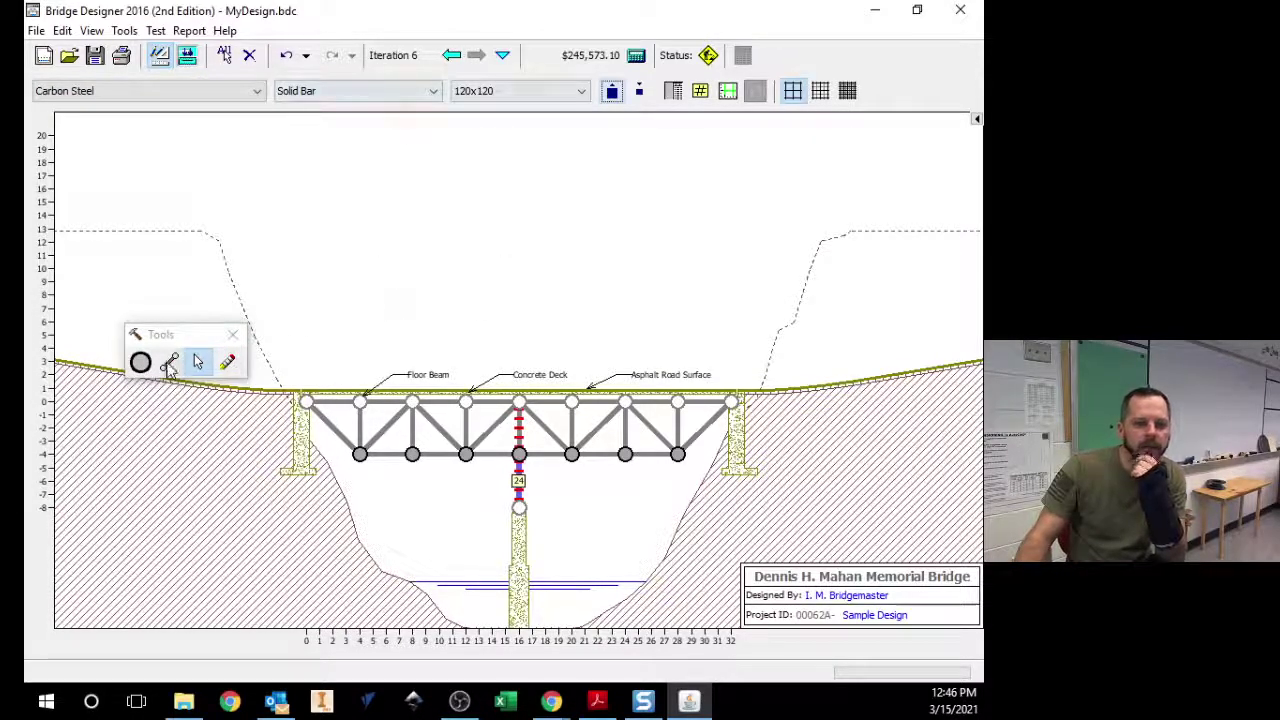
{"action": "left_click", "coordinate": [168, 364]}
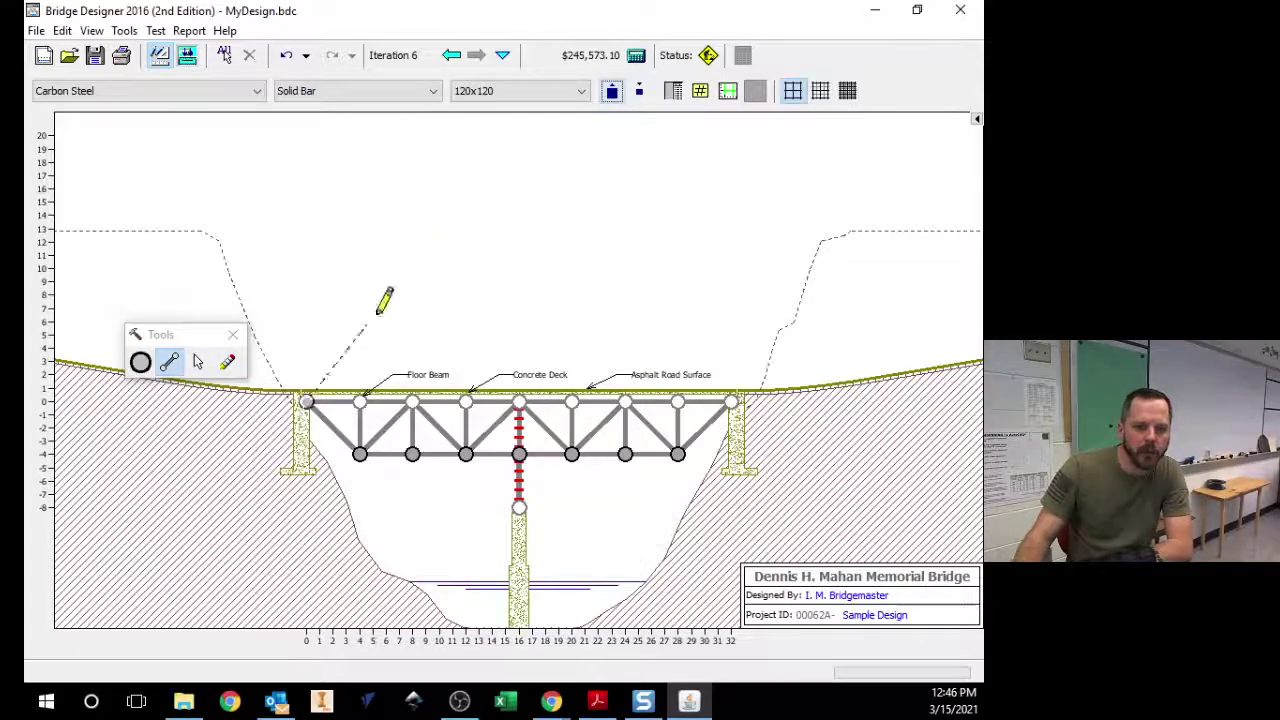
{"action": "left_click", "coordinate": [140, 364]}
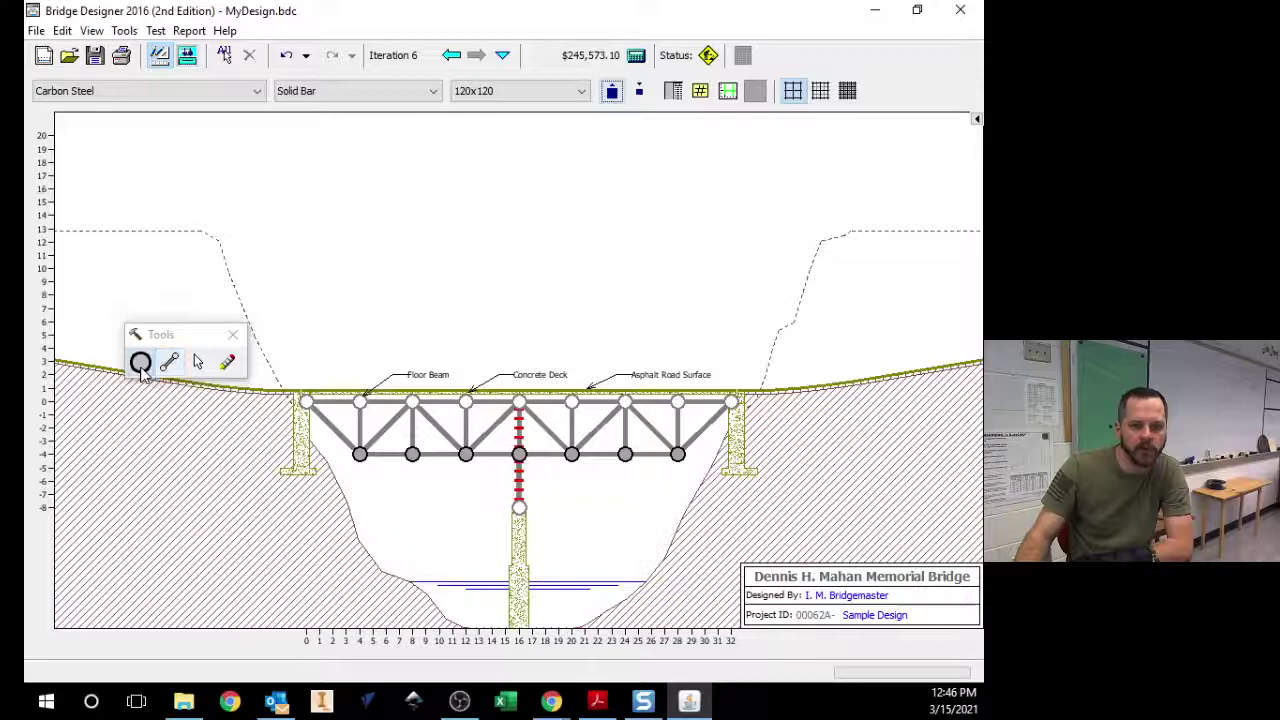
{"action": "left_click", "coordinate": [360, 309]}
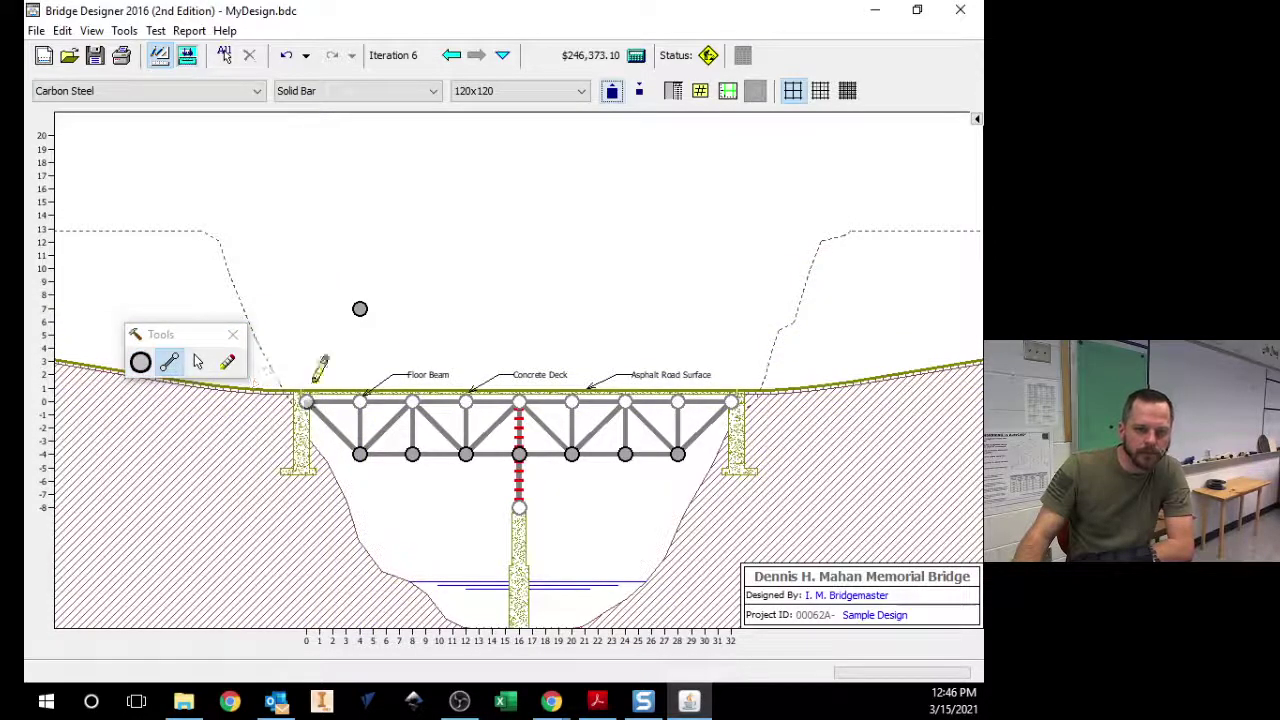
- Draw two members from the new joint down to the deck and run the truck test
{"action": "mouse_move", "coordinate": [307, 401]}
{"action": "left_mouse_down"}
{"action": "mouse_move", "coordinate": [360, 309]}
{"action": "mouse_move", "coordinate": [360, 401]}
{"action": "left_mouse_up"}
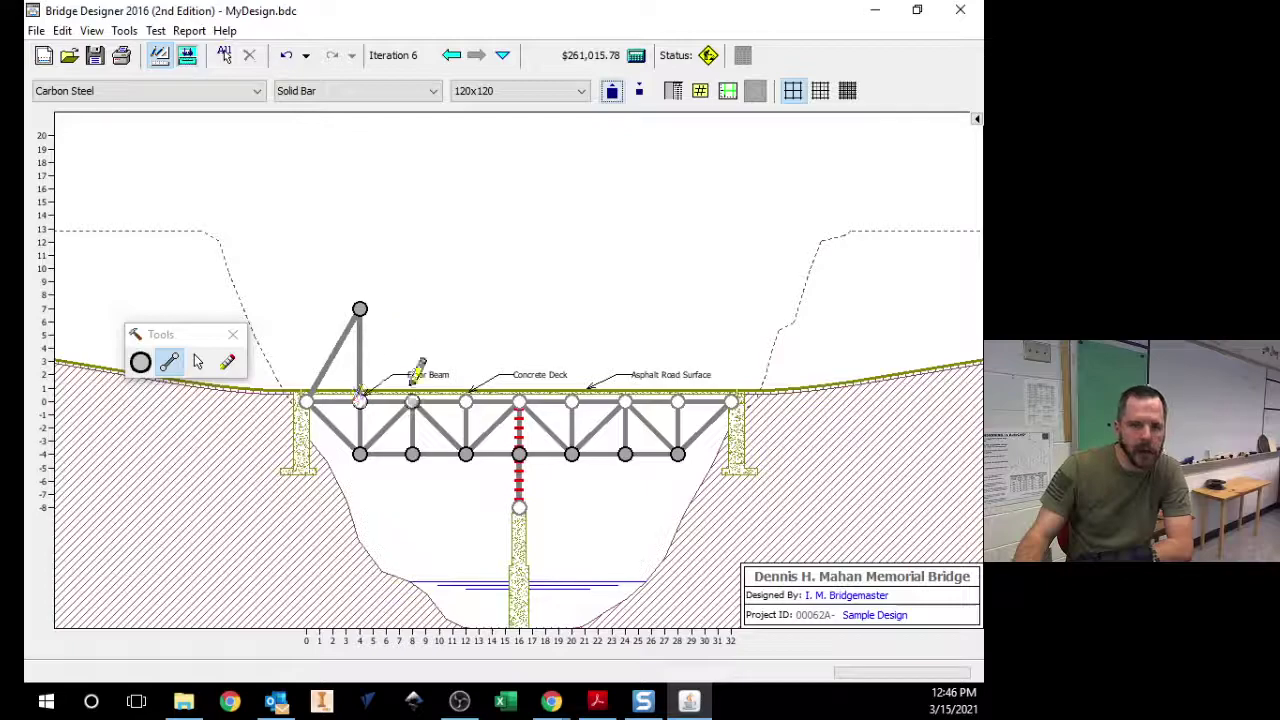
{"action": "left_click_drag", "start_coordinate": [360, 309], "coordinate": [412, 401]}
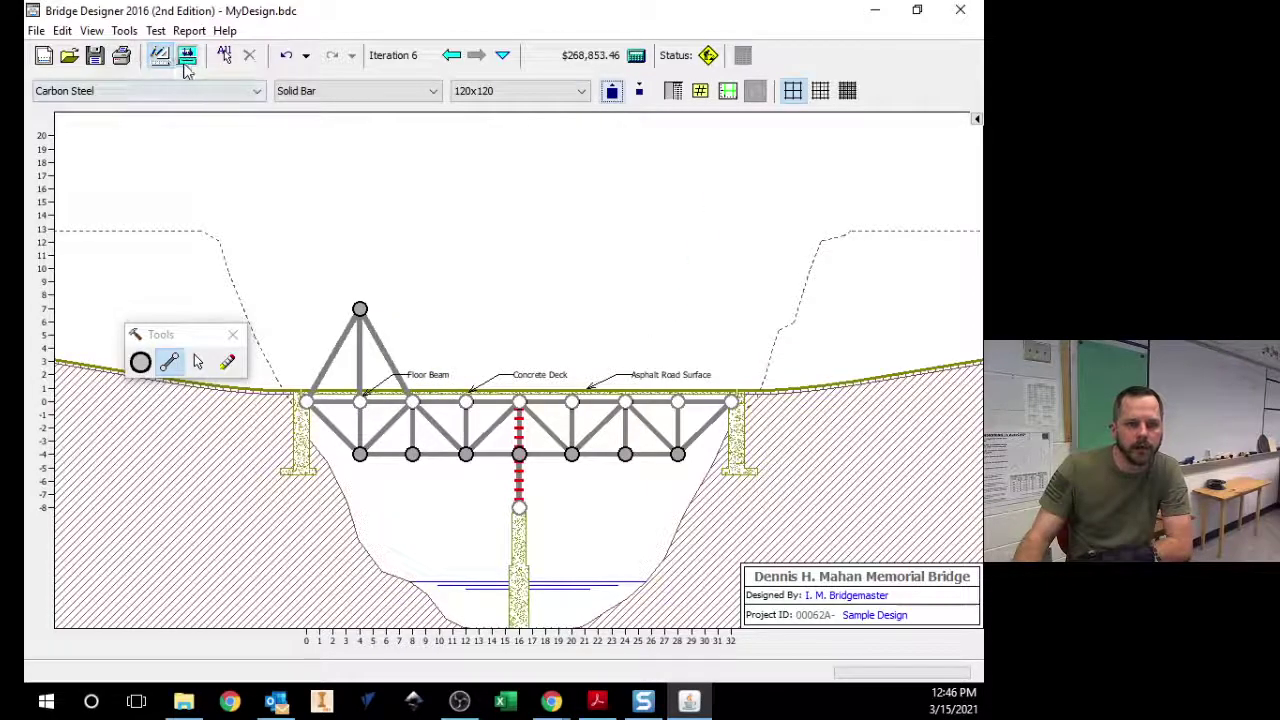
{"action": "left_click", "coordinate": [185, 62]}
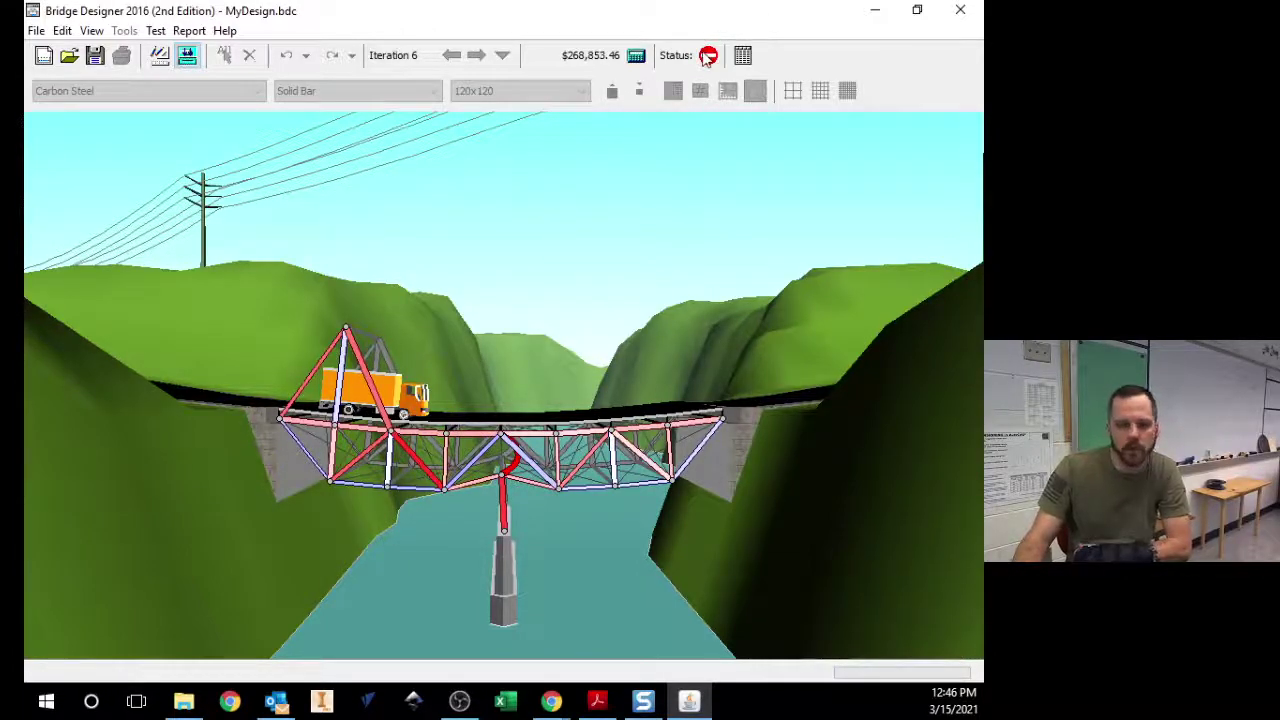
- Increase every member one size and rerun the test, passing at $380,112.97 as iteration 7
{"action": "left_click", "coordinate": [159, 55]}
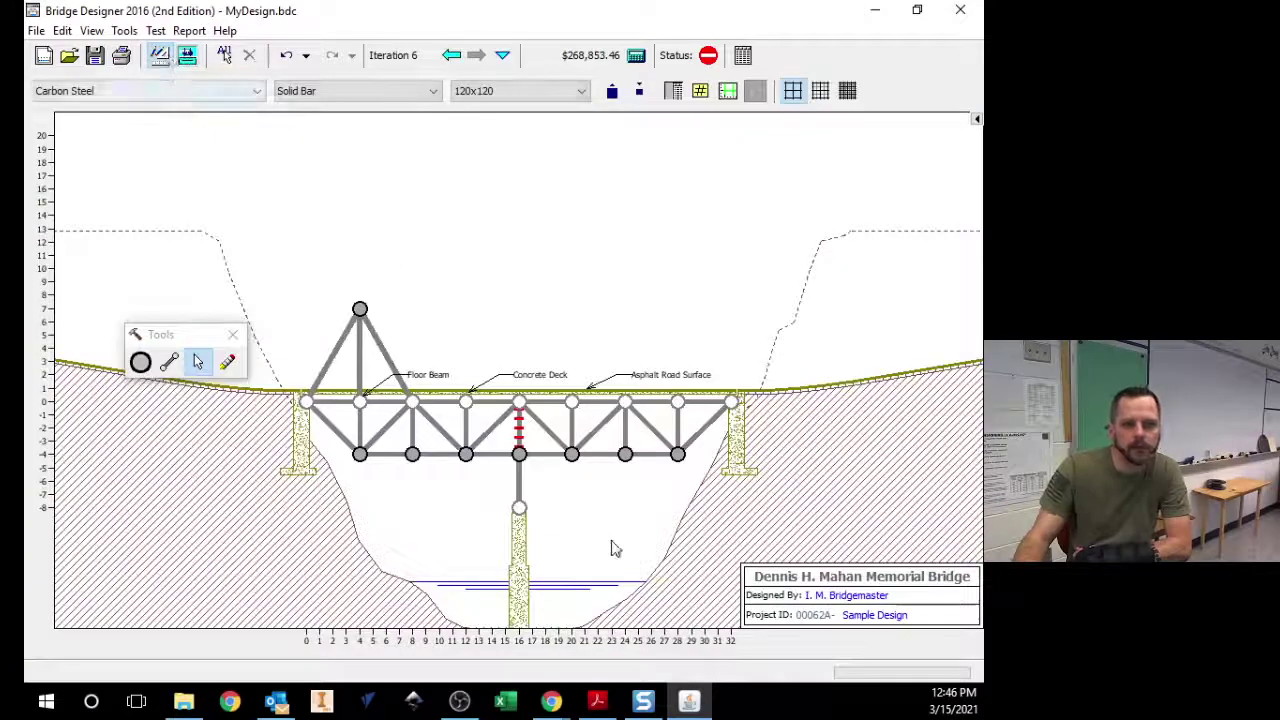
{"action": "left_click", "coordinate": [520, 431]}
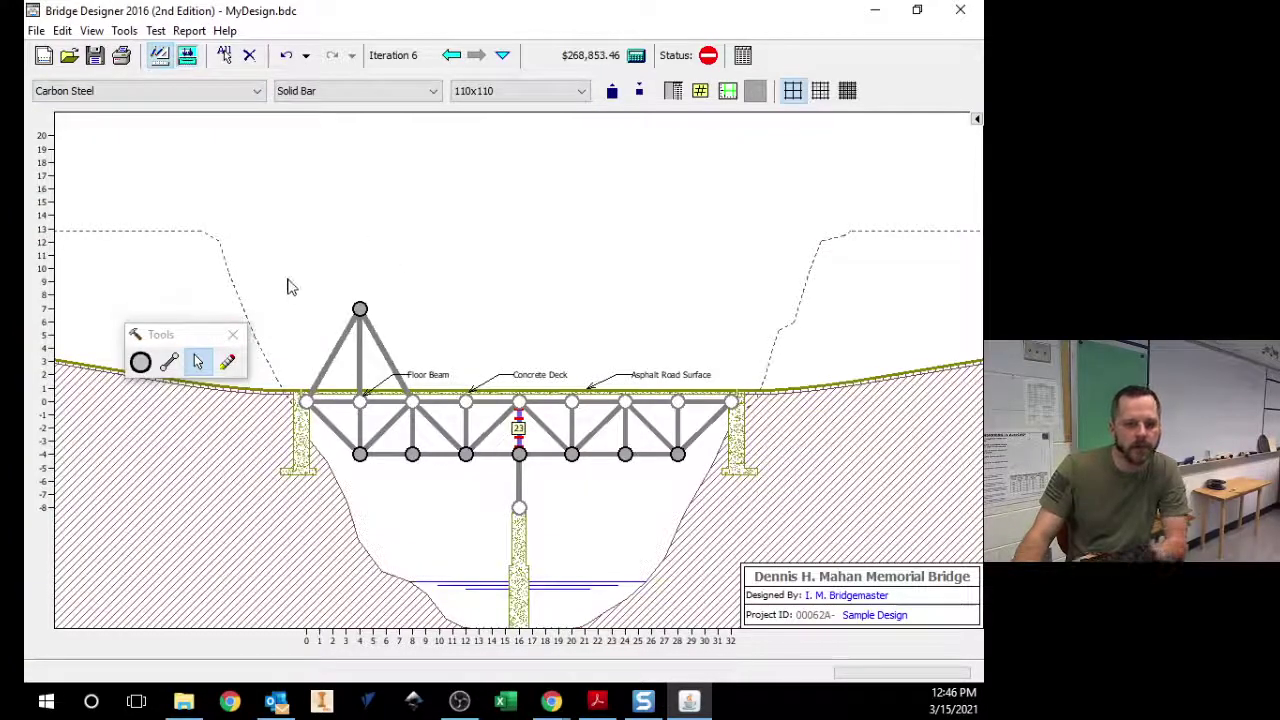
{"action": "right_click", "coordinate": [765, 525]}
{"action": "key", "text": "ctrl+a"}
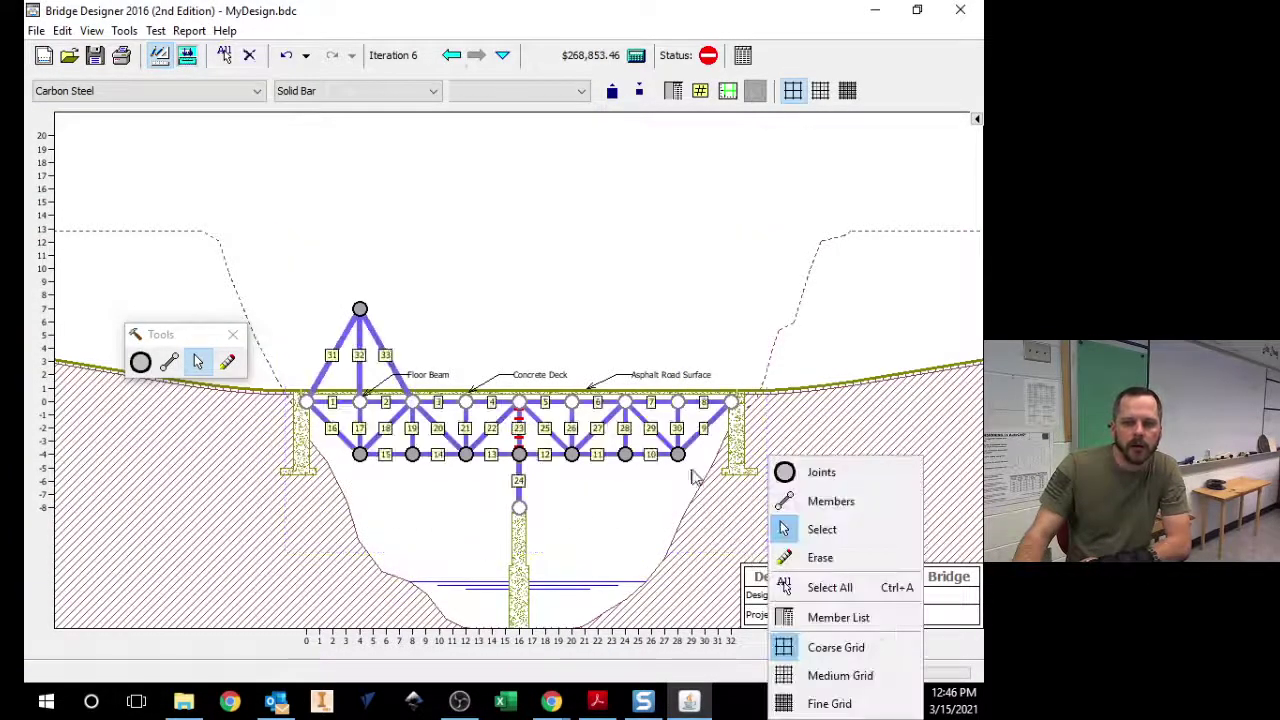
{"action": "left_click", "coordinate": [613, 92]}
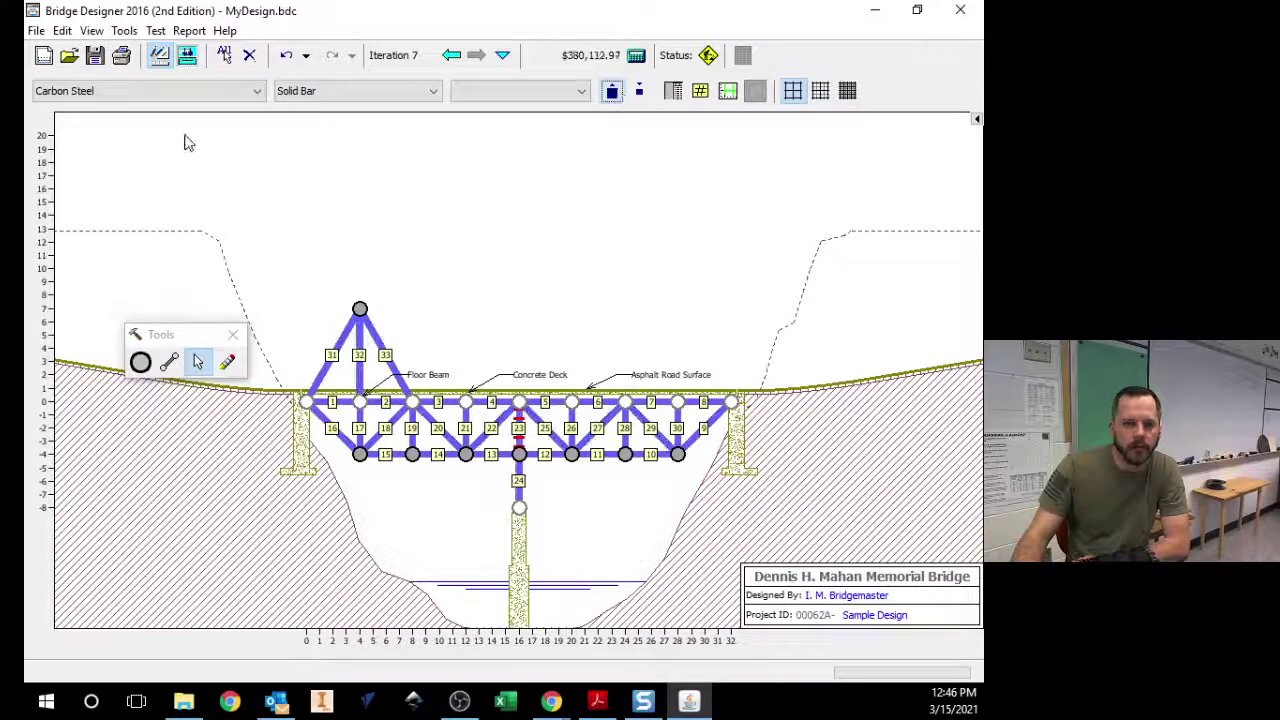
{"action": "left_click", "coordinate": [188, 56]}
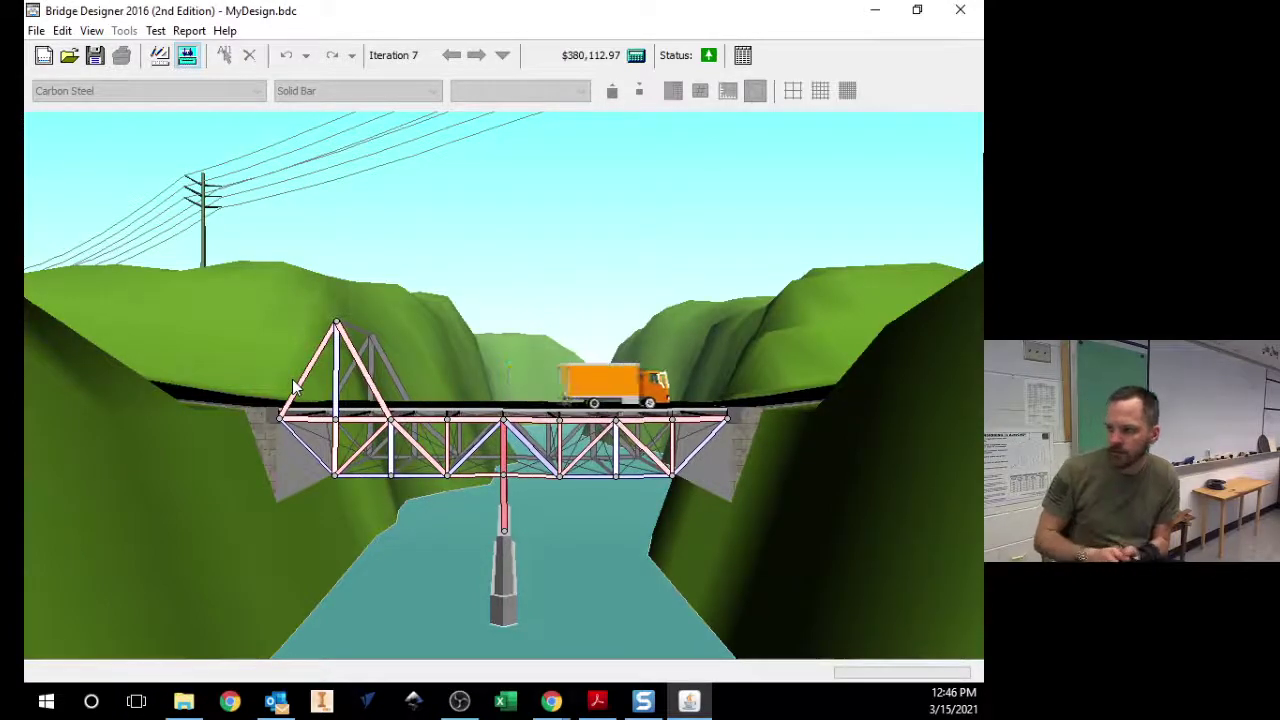
{"action": "left_click", "coordinate": [159, 55]}
- Place two raised joints above the middle of the deck
{"action": "left_click", "coordinate": [140, 362]}
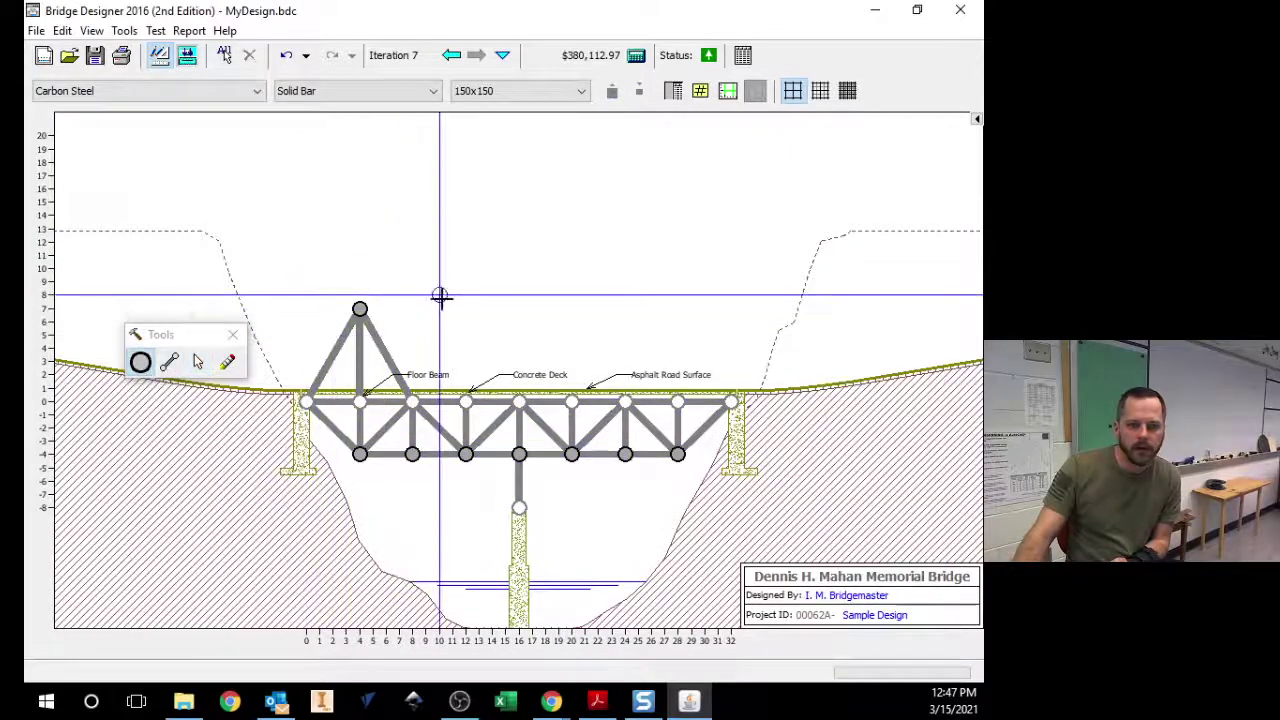
{"action": "left_click", "coordinate": [491, 321]}
{"action": "left_click", "coordinate": [611, 321]}
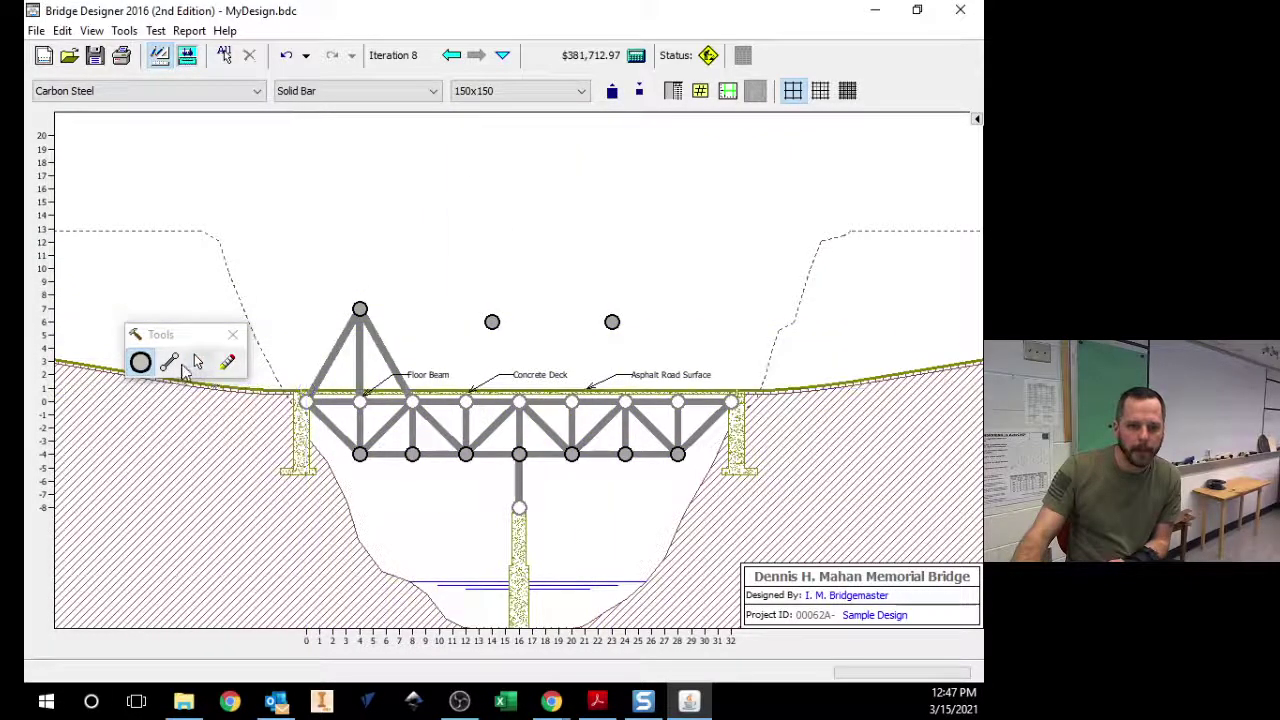
- Draw a leg up to the left raised joint and the top member, then attempt the load test
{"action": "left_click", "coordinate": [169, 362]}
{"action": "left_click_drag", "start_coordinate": [465, 401], "coordinate": [491, 321]}
{"action": "mouse_move", "coordinate": [491, 321]}
{"action": "left_mouse_down"}
{"action": "mouse_move", "coordinate": [612, 321]}
{"action": "mouse_move", "coordinate": [571, 401]}
{"action": "left_mouse_up"}
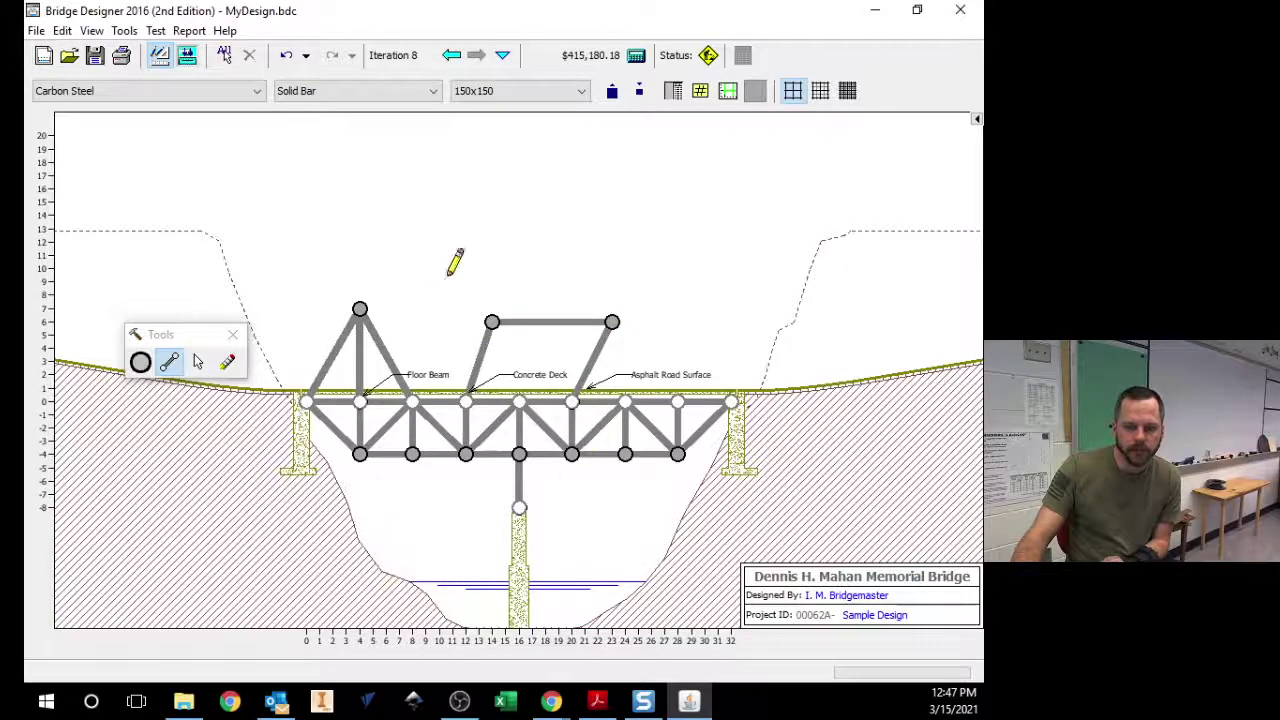
{"action": "left_click", "coordinate": [188, 57]}
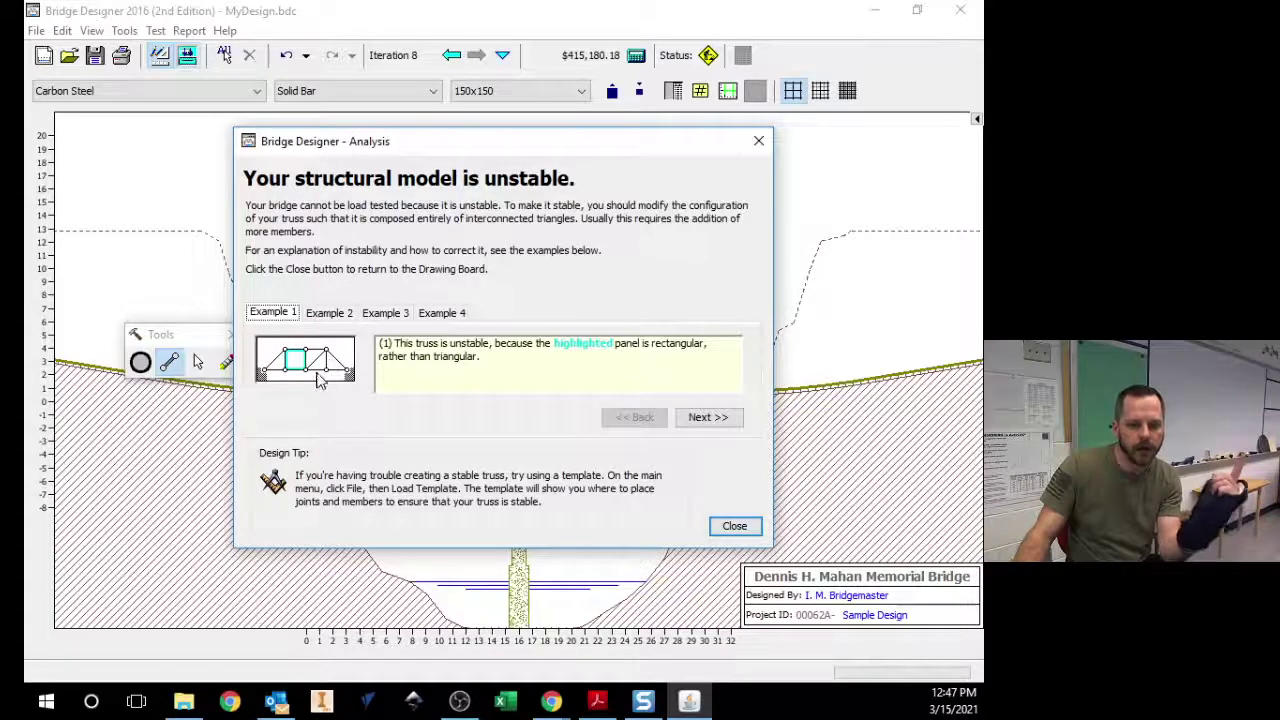
{"action": "left_click", "coordinate": [331, 313]}
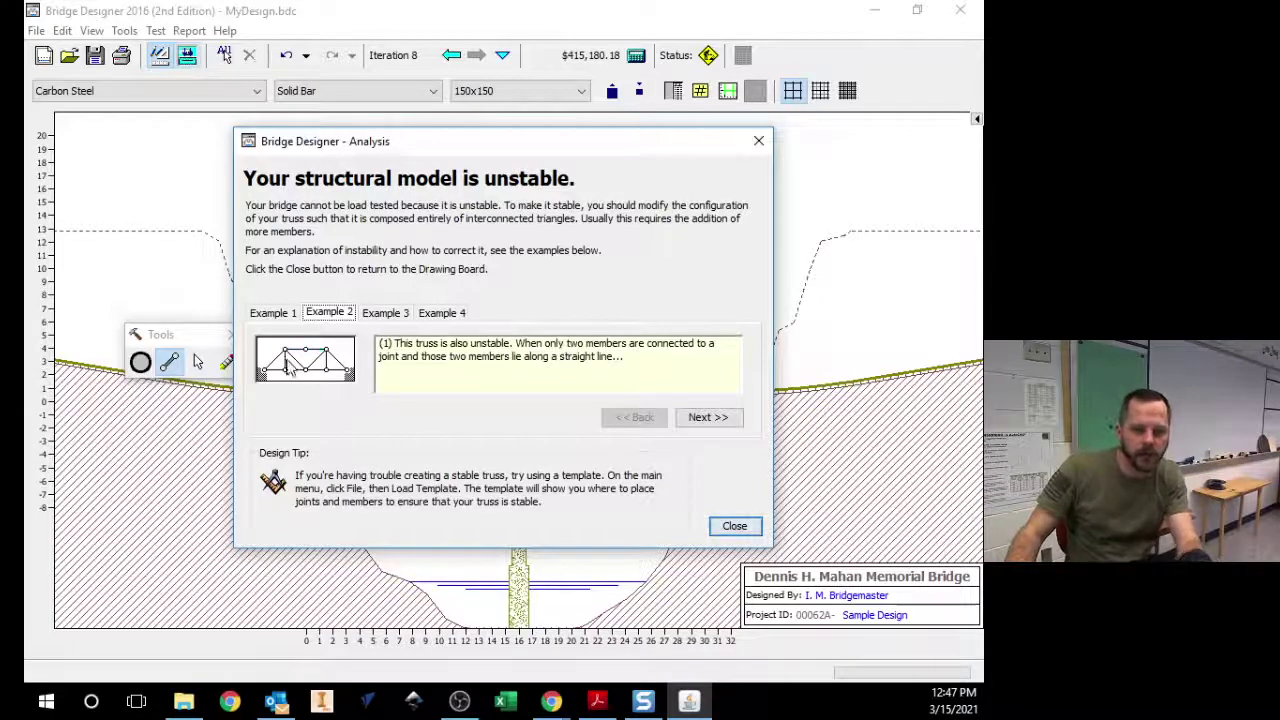
{"action": "left_click", "coordinate": [371, 314]}
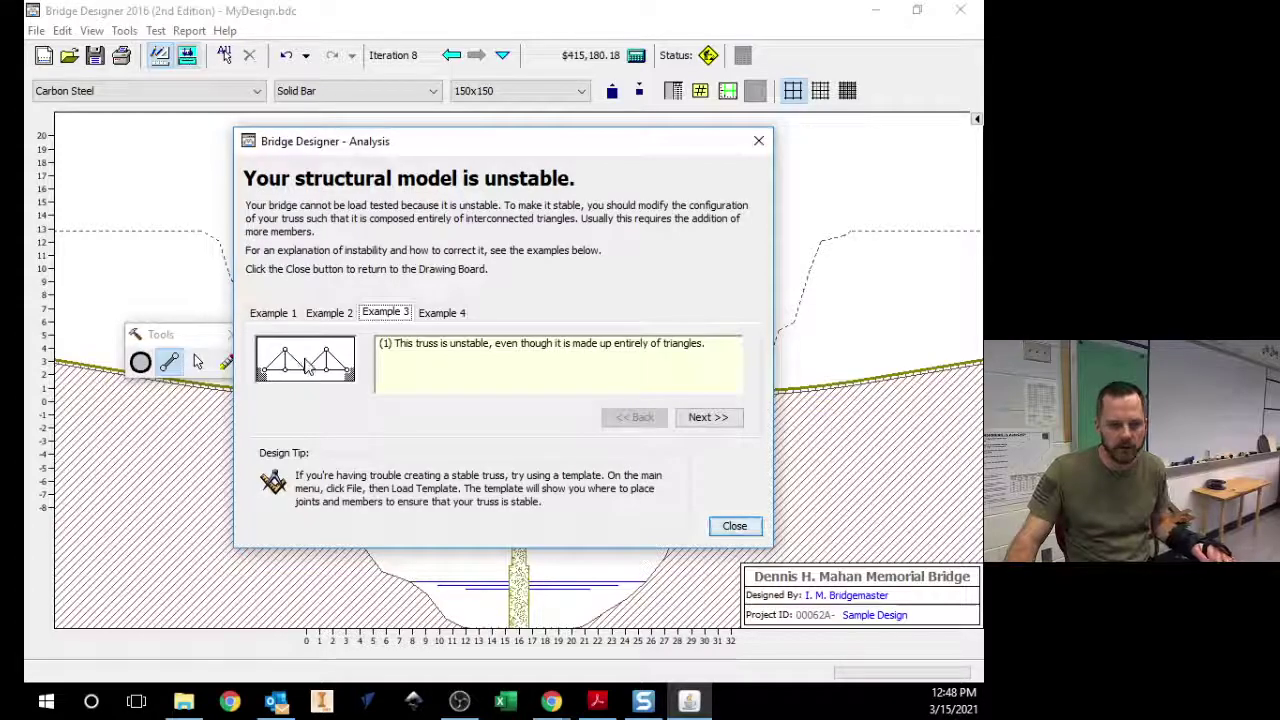
{"action": "left_click", "coordinate": [442, 318]}
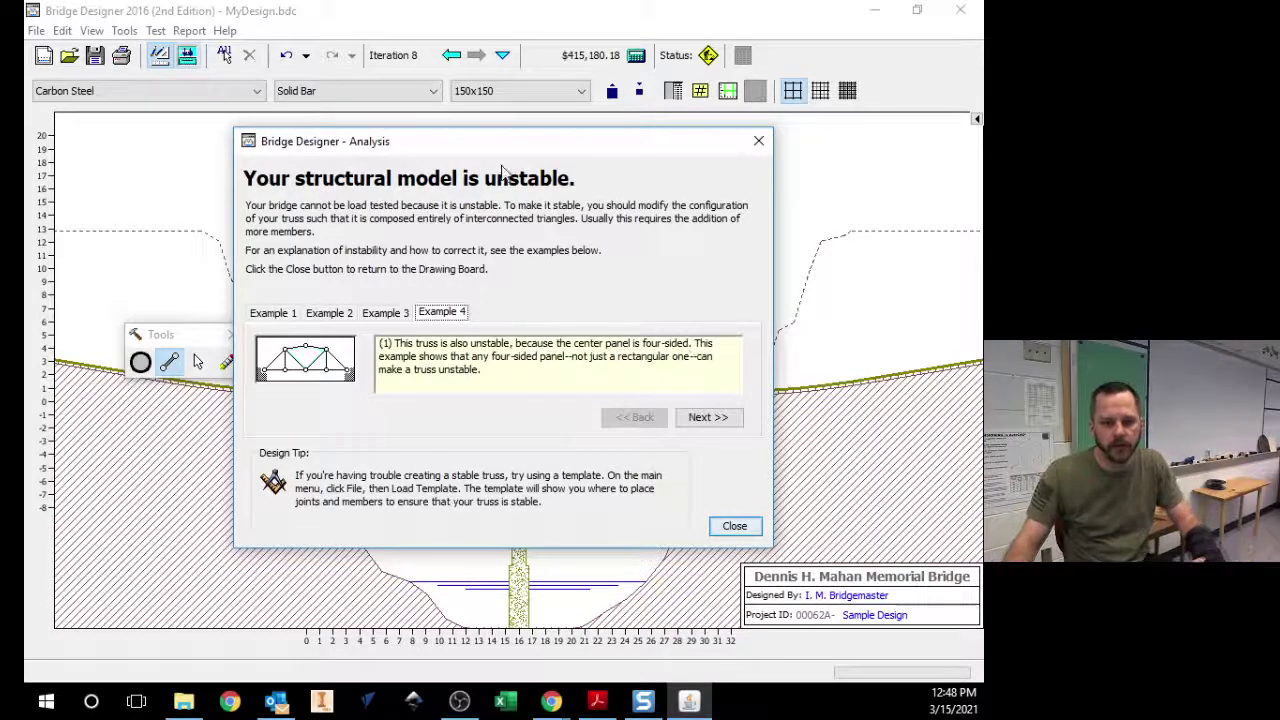
{"action": "left_click", "coordinate": [737, 526]}
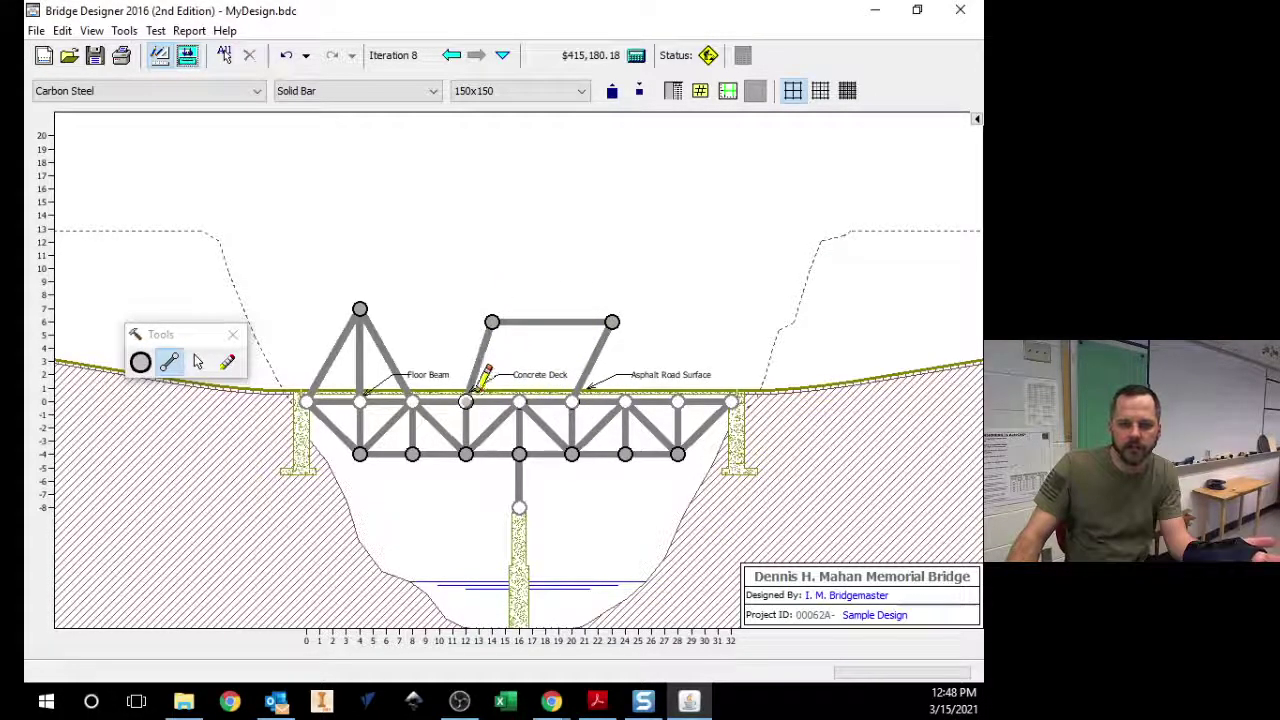
- Add a diagonal across the top panel; iteration 9 at $434,212.88 passes the truck test
{"action": "left_click_drag", "start_coordinate": [466, 401], "coordinate": [612, 322]}
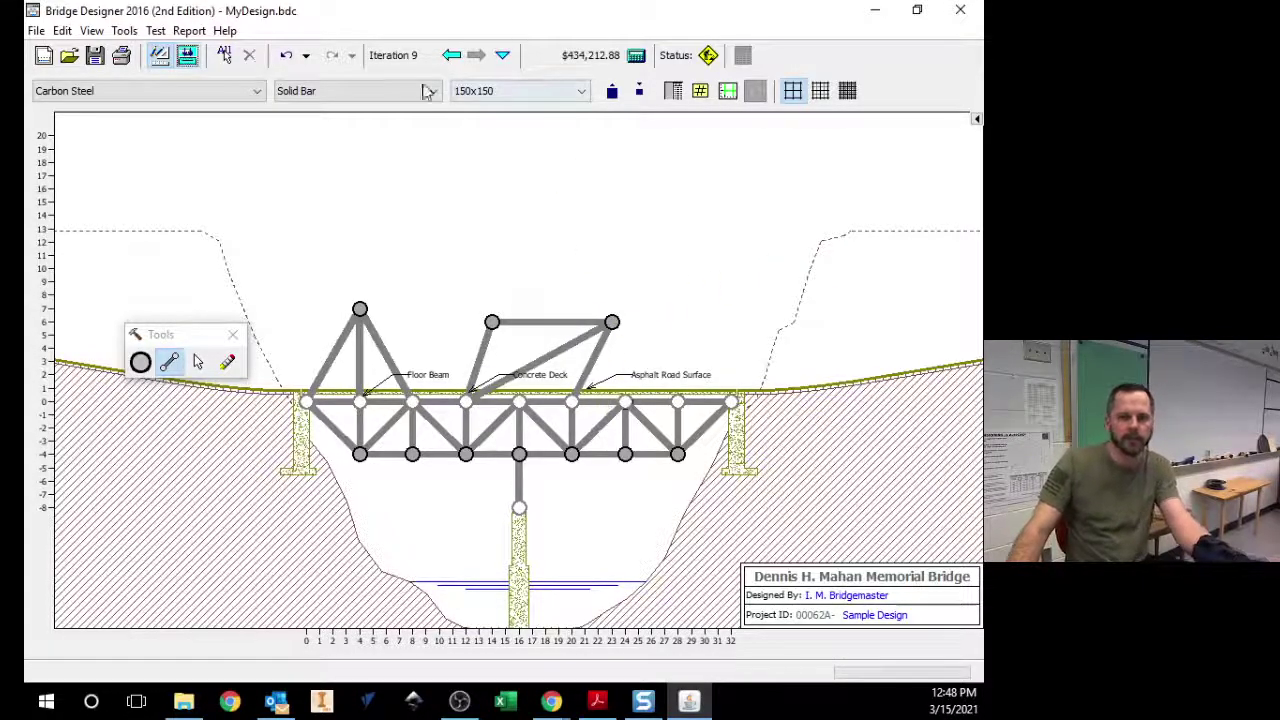
{"action": "left_click", "coordinate": [187, 56]}
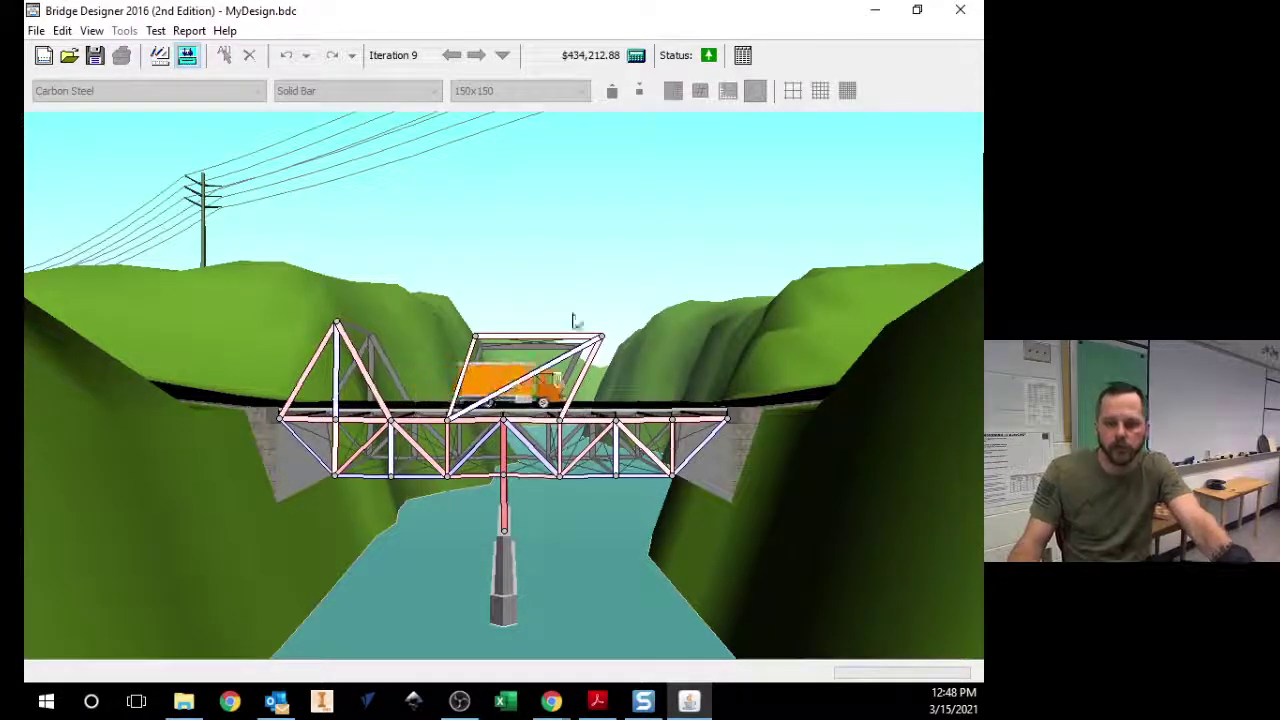
{"action": "left_click", "coordinate": [159, 56]}
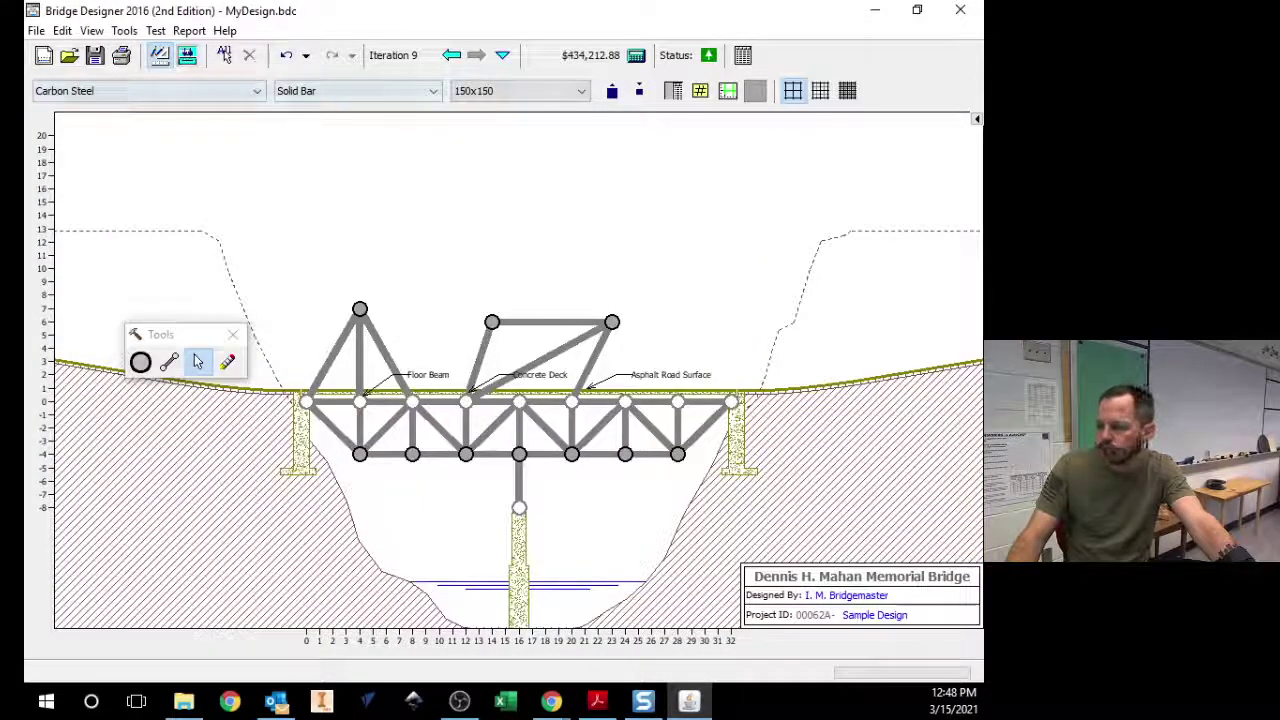